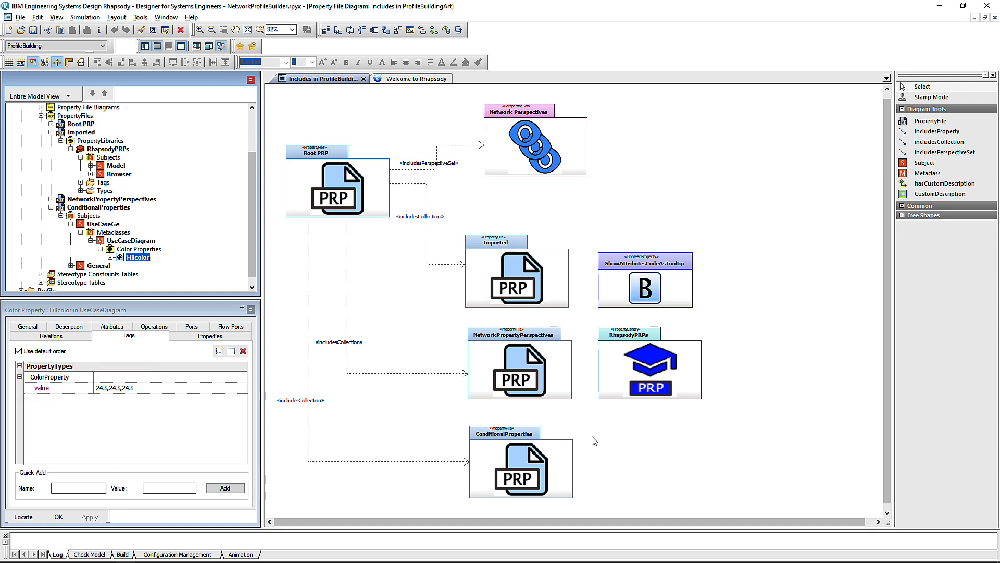
# Create a Conditional Property Diagram named UCD under the ConditionalProperties property file.
pyautogui.rightClick(112, 209)
pyautogui.moveTo(227, 229)
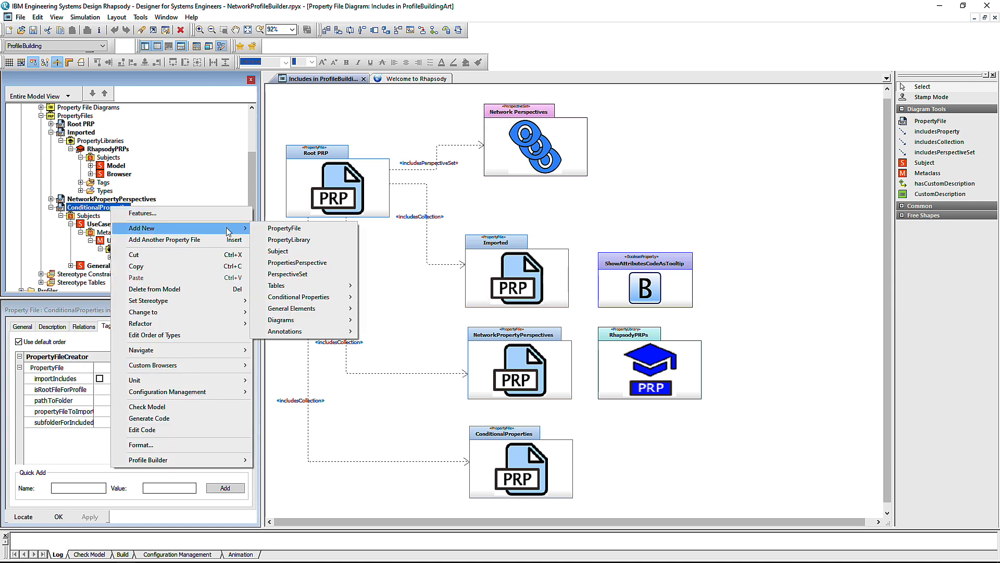
pyautogui.moveTo(317, 300)
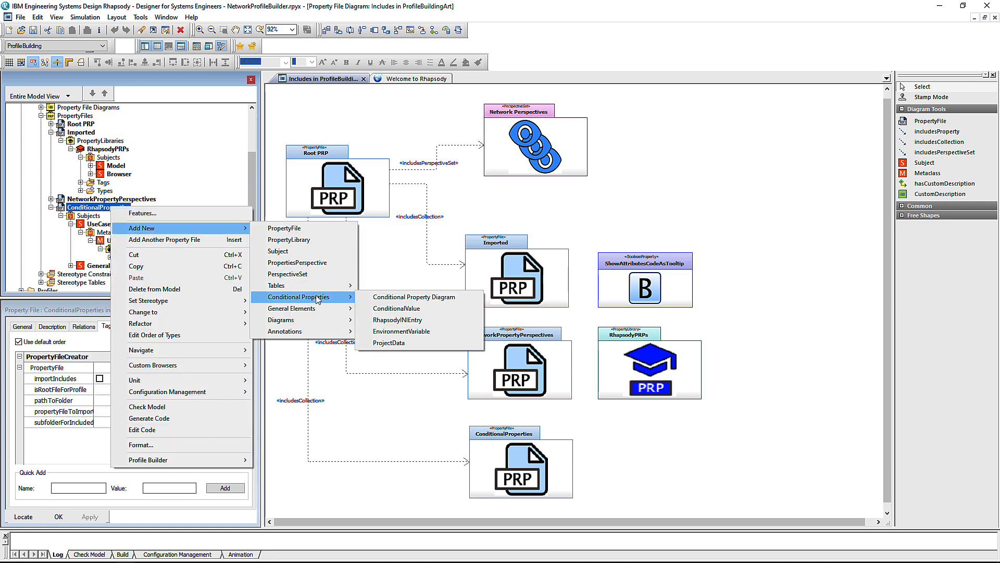
pyautogui.click(416, 298)
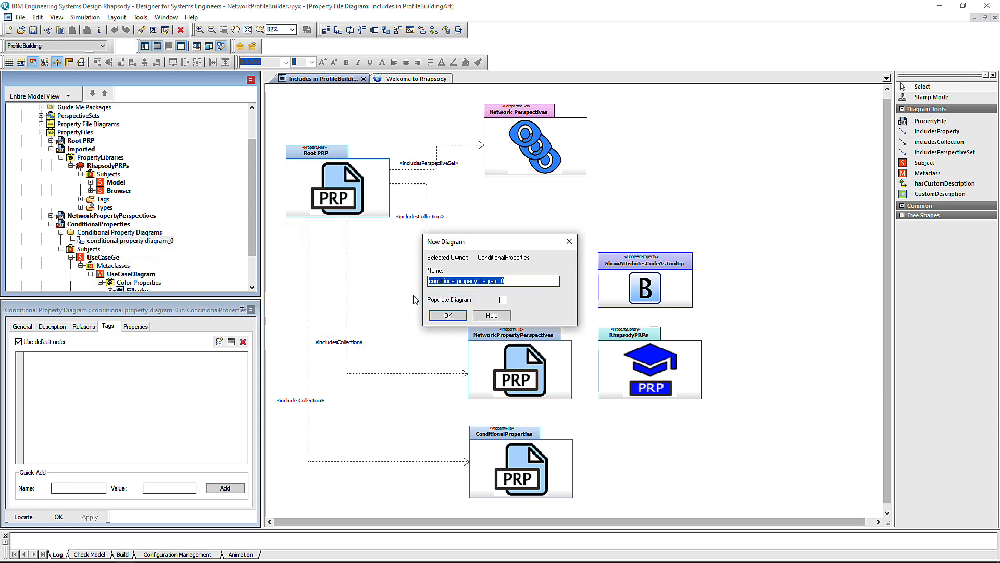
pyautogui.press('Return')
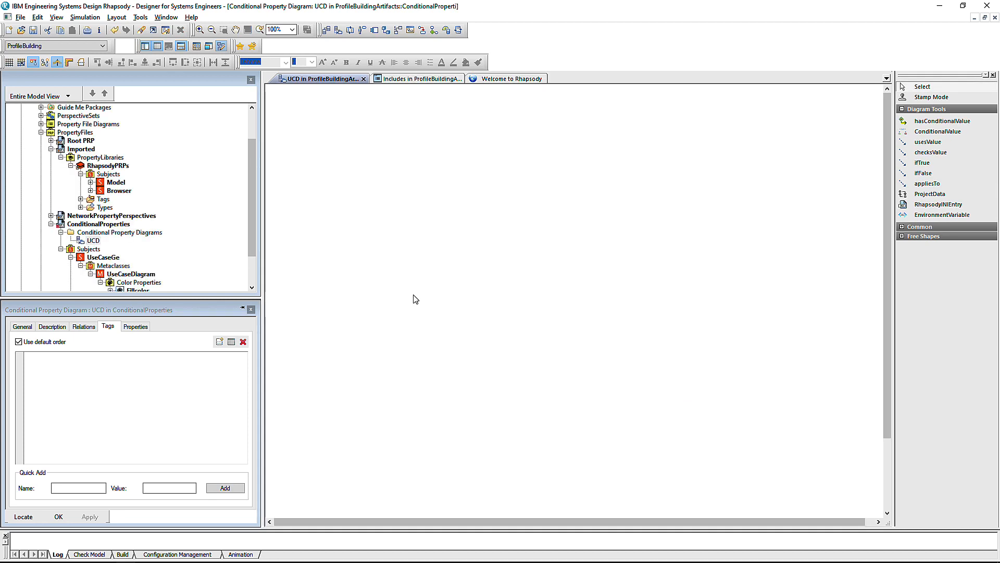
# Place two ConditionalValue elements in the UCD diagram, one above the other, named Red and Blue.
pyautogui.click(941, 132)
pyautogui.click(462, 174)
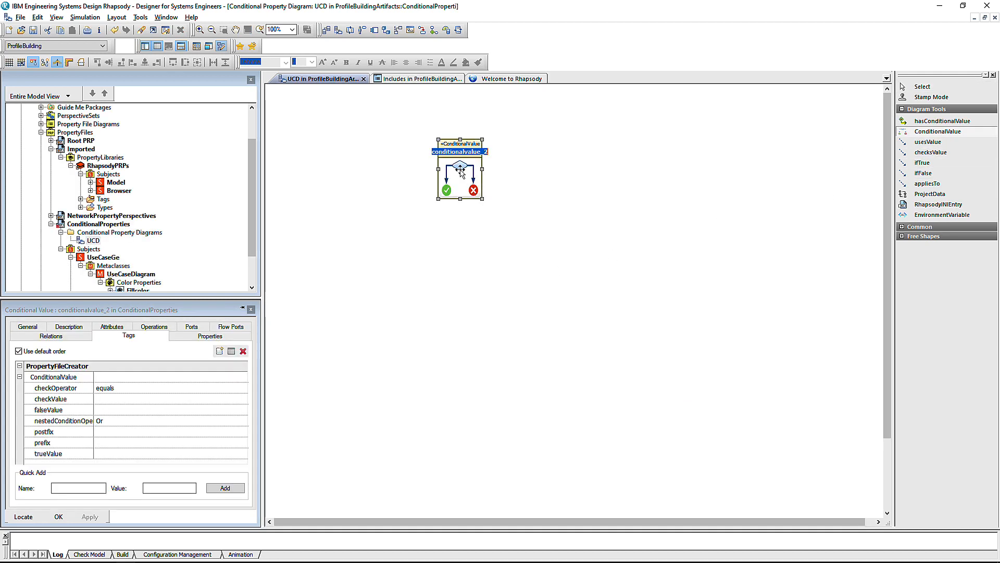
pyautogui.write('Red')
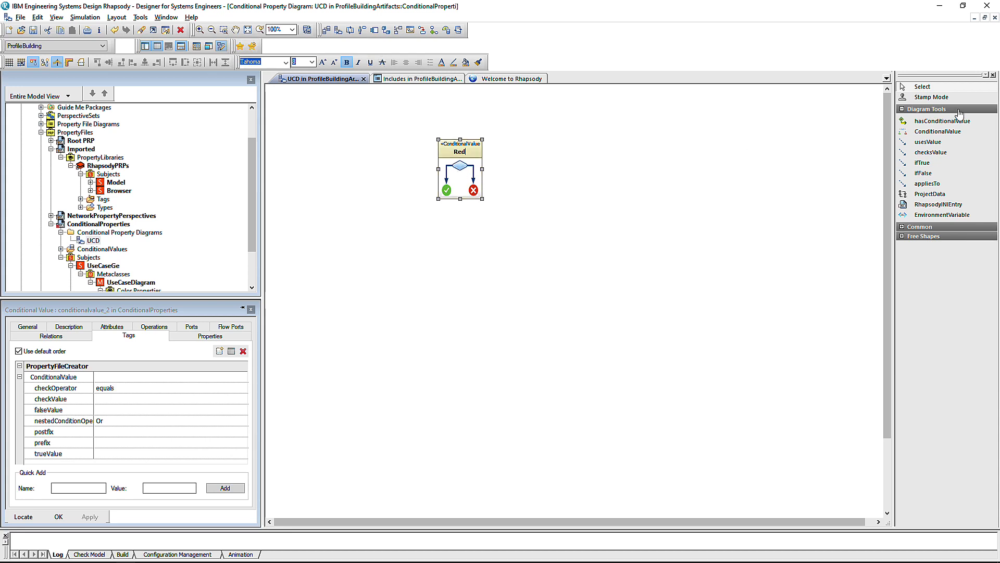
pyautogui.click(937, 135)
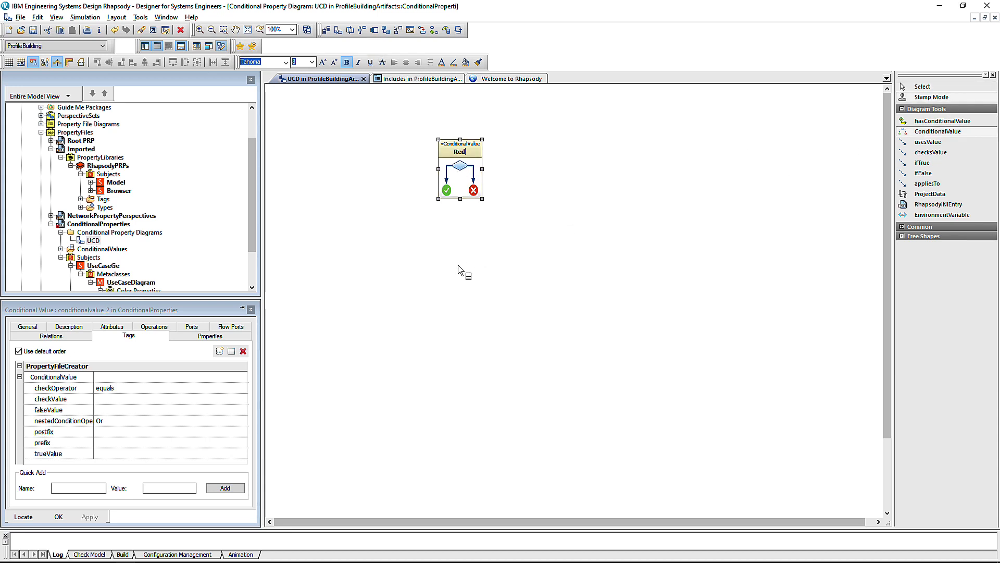
pyautogui.click(460, 270)
pyautogui.write('Blue')
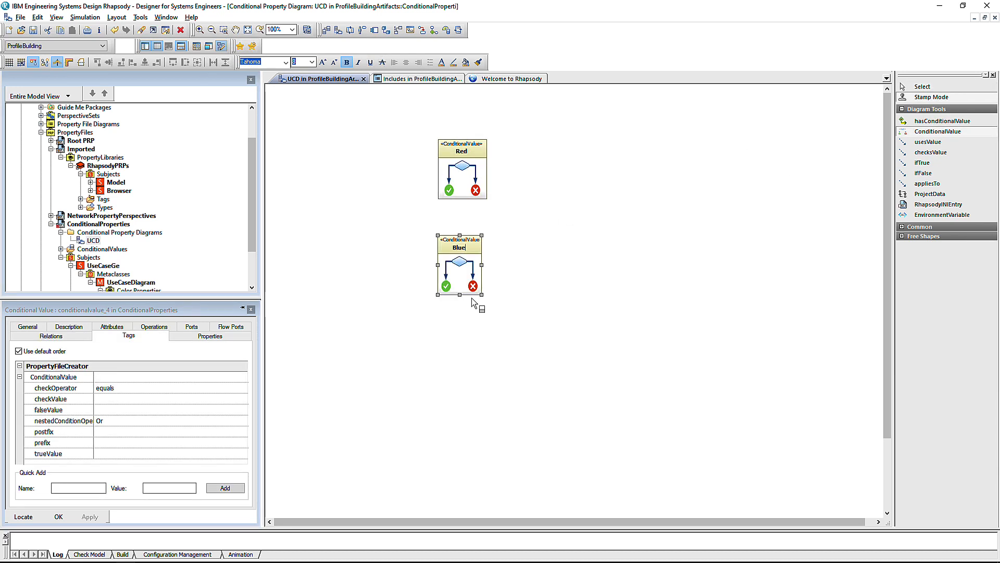
pyautogui.click(598, 320)
# Set the trueValue tag of the Red conditional value to 255,0,0 and dock its features window again.
pyautogui.doubleClick(485, 193)
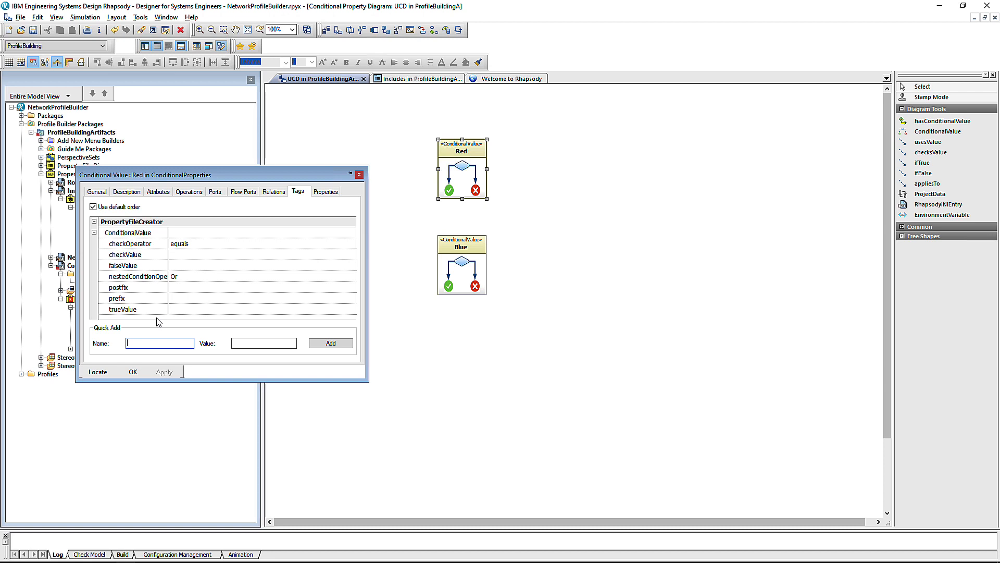
pyautogui.click(175, 310)
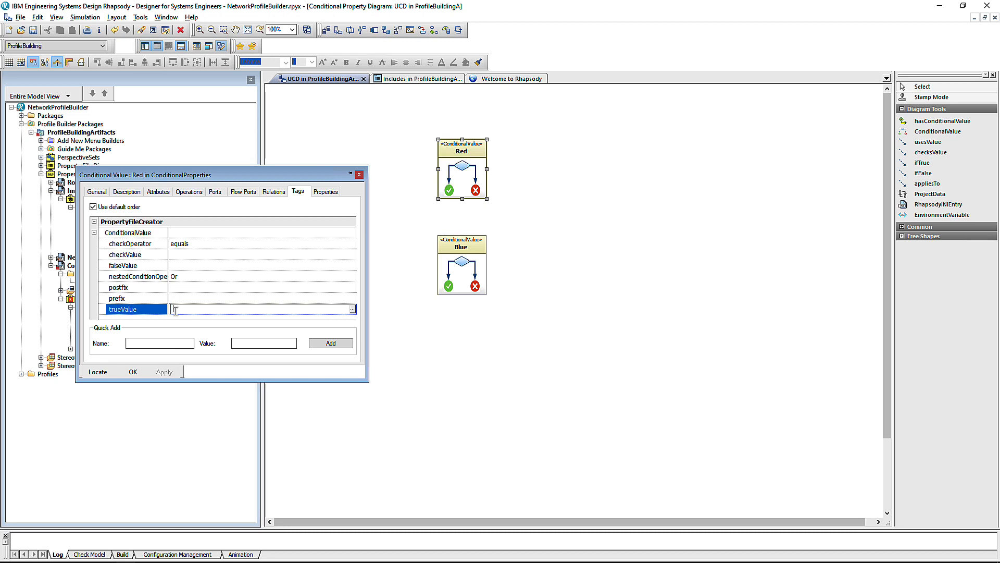
pyautogui.write('255,0,0')
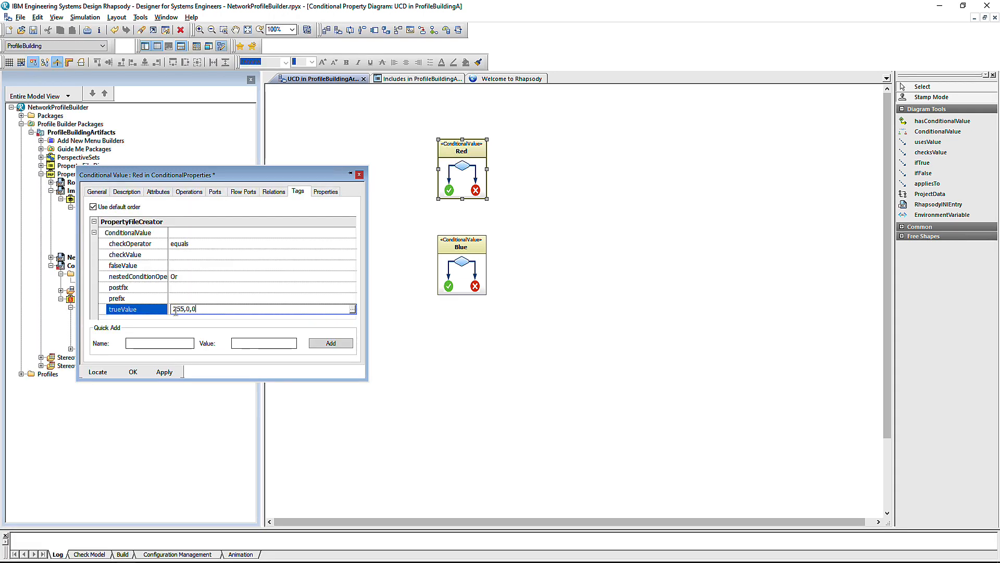
pyautogui.click(164, 371)
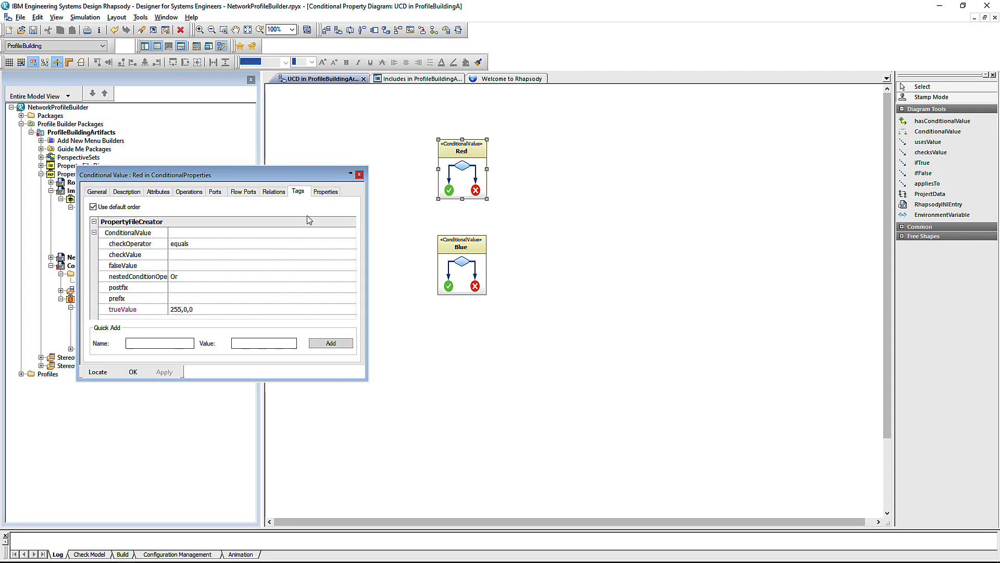
pyautogui.doubleClick(299, 175)
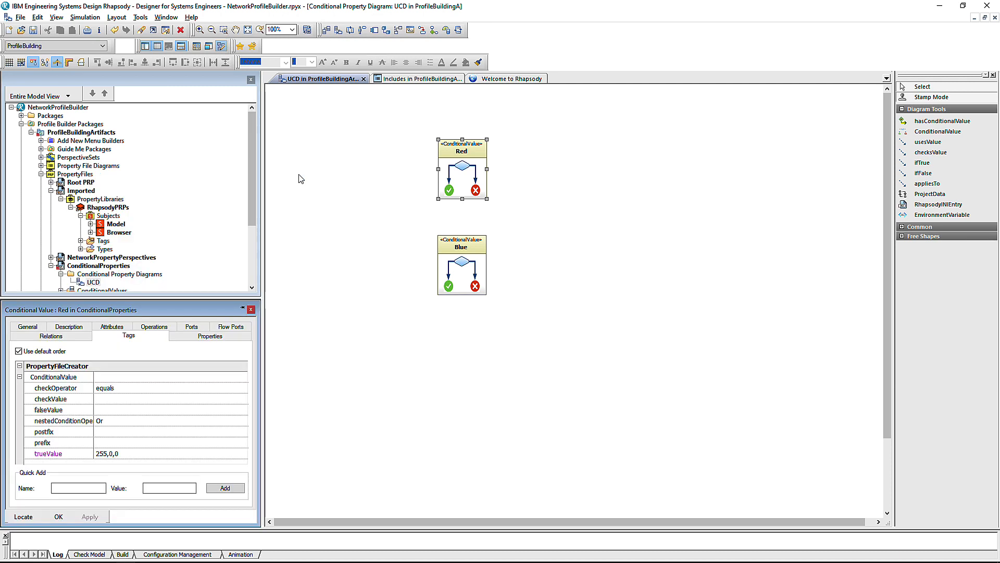
# Use the Profile Builder color picker to set the Blue conditional value's trueValue tag to the blue swatch 0,51,255.
pyautogui.rightClick(468, 265)
pyautogui.moveTo(600, 555)
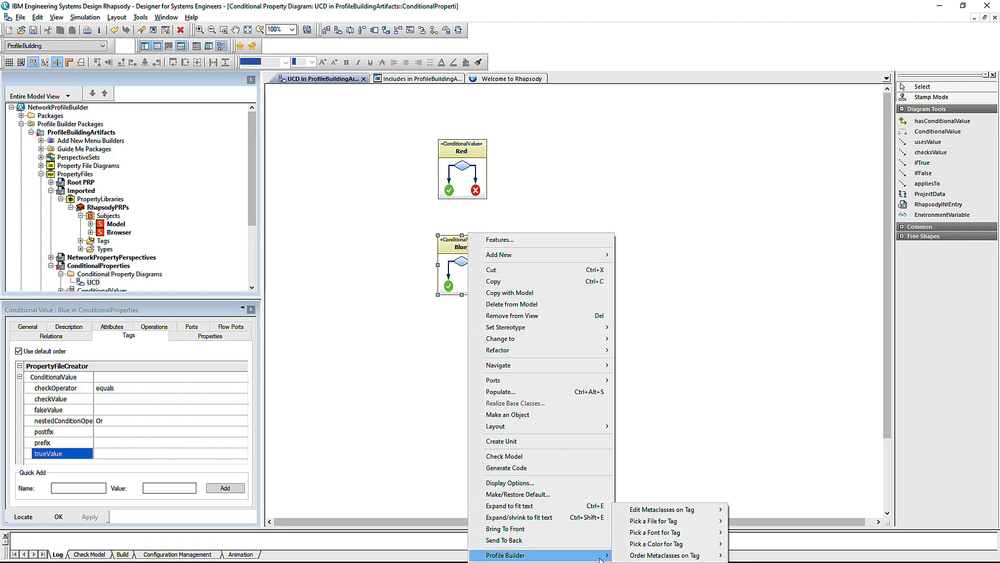
pyautogui.moveTo(709, 546)
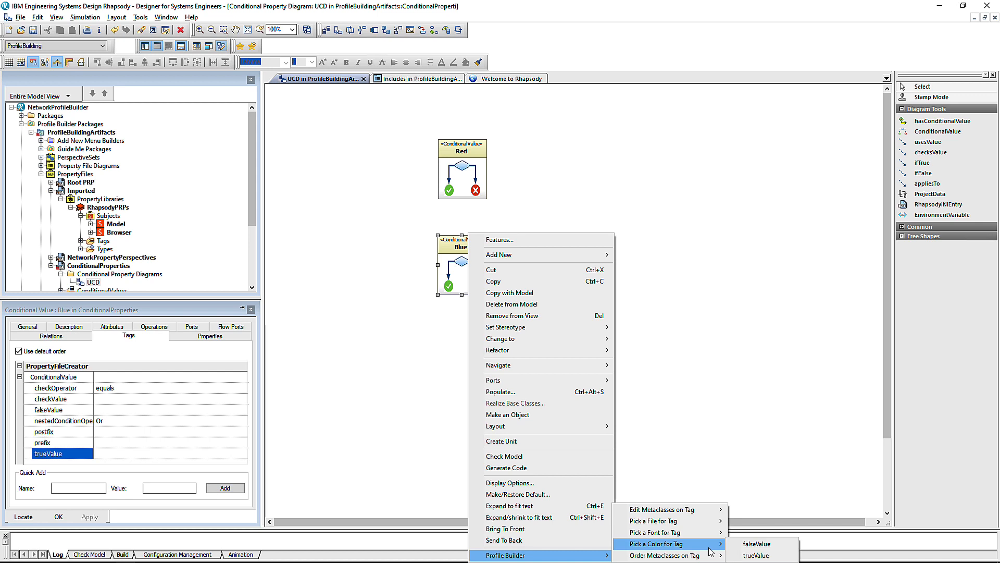
pyautogui.click(756, 555)
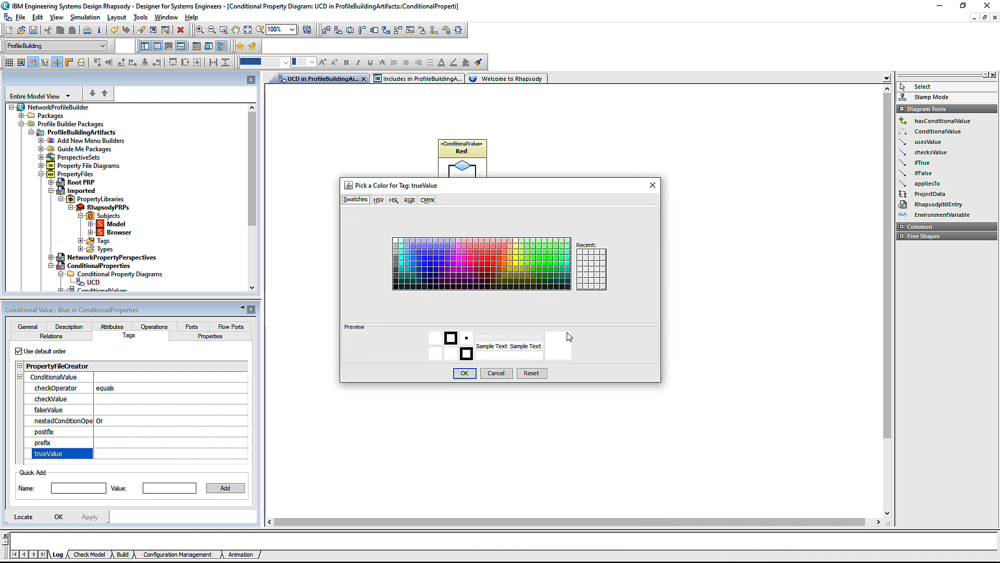
pyautogui.click(424, 263)
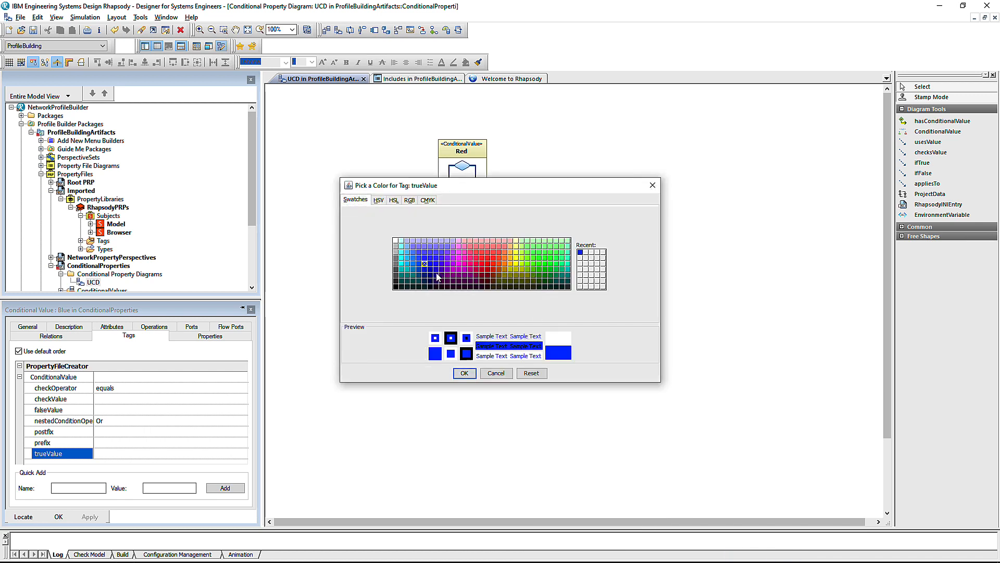
pyautogui.click(465, 374)
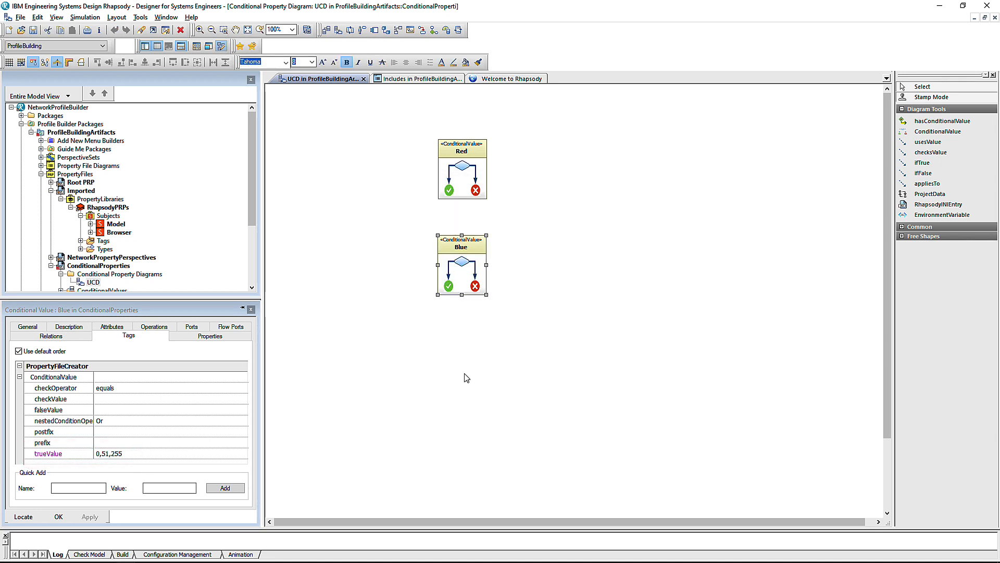
# Add the Fillcolor color property to the diagram and link it to Red and Blue with hasConditionalValue relations.
pyautogui.click(252, 249)
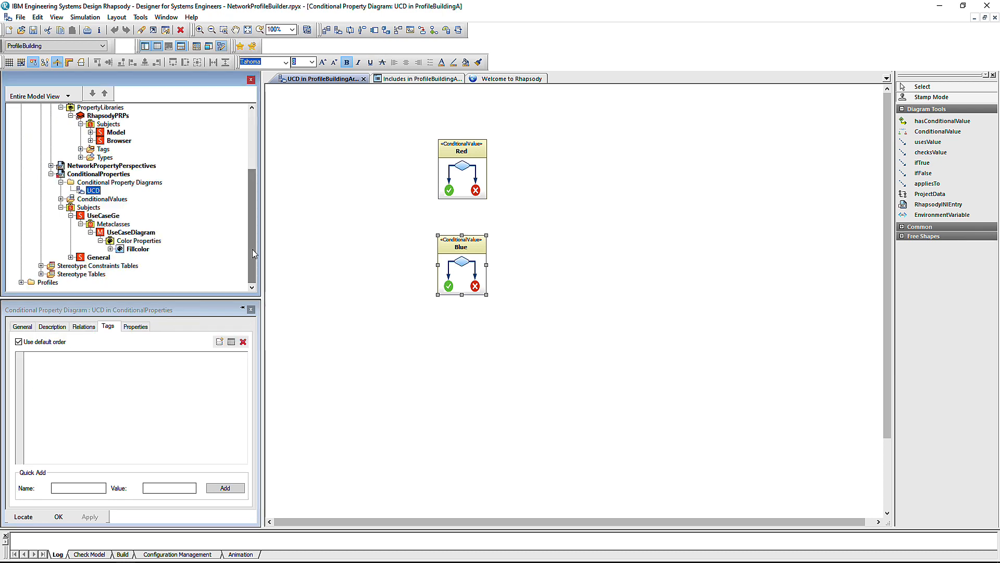
pyautogui.moveTo(136, 249); pyautogui.dragTo(360, 215)
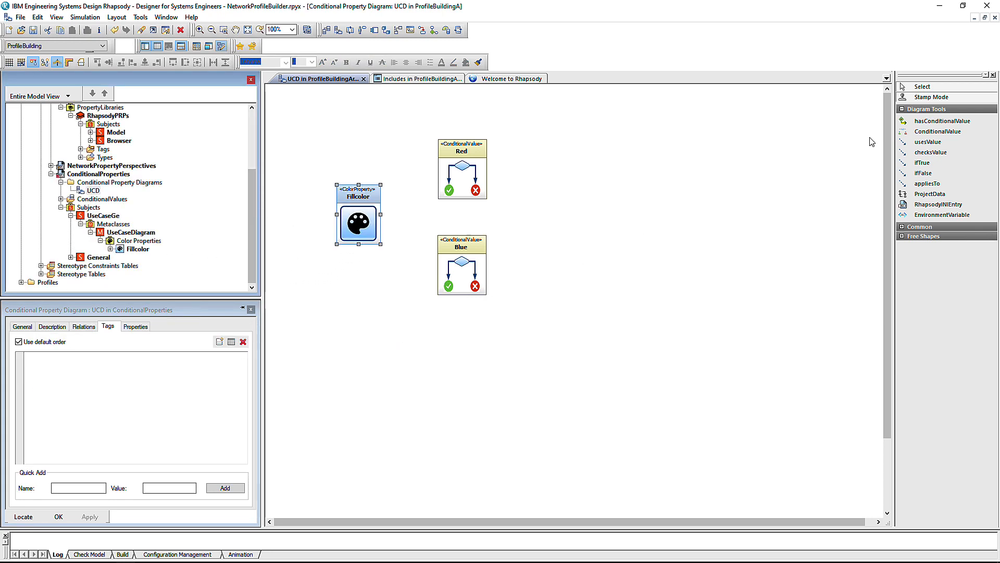
pyautogui.click(920, 125)
pyautogui.click(359, 216)
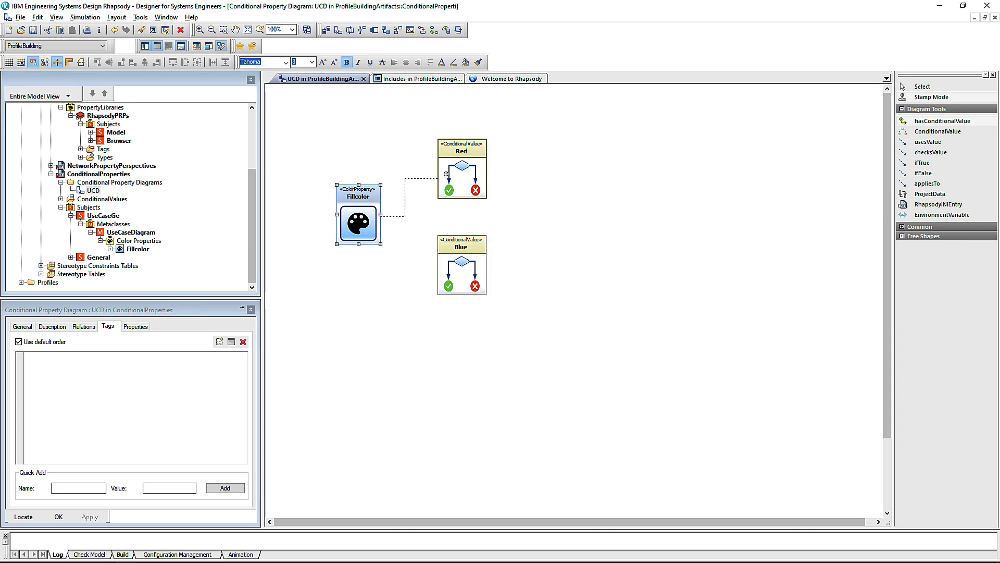
pyautogui.click(449, 170)
pyautogui.click(372, 225)
pyautogui.click(438, 267)
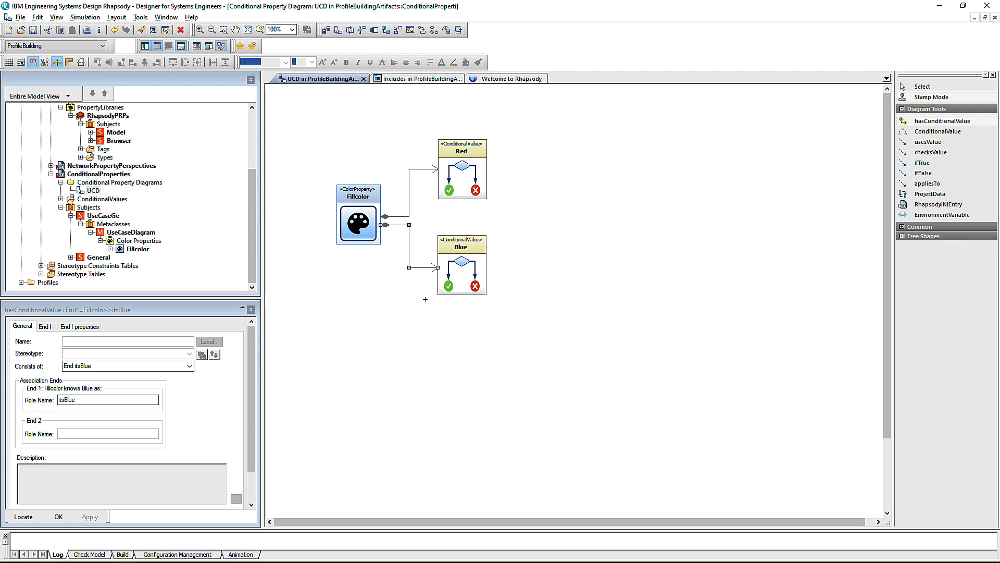
# Add the Networking and NoFilter perspectives from the Network Perspectives set to the UCD diagram.
pyautogui.click(249, 151)
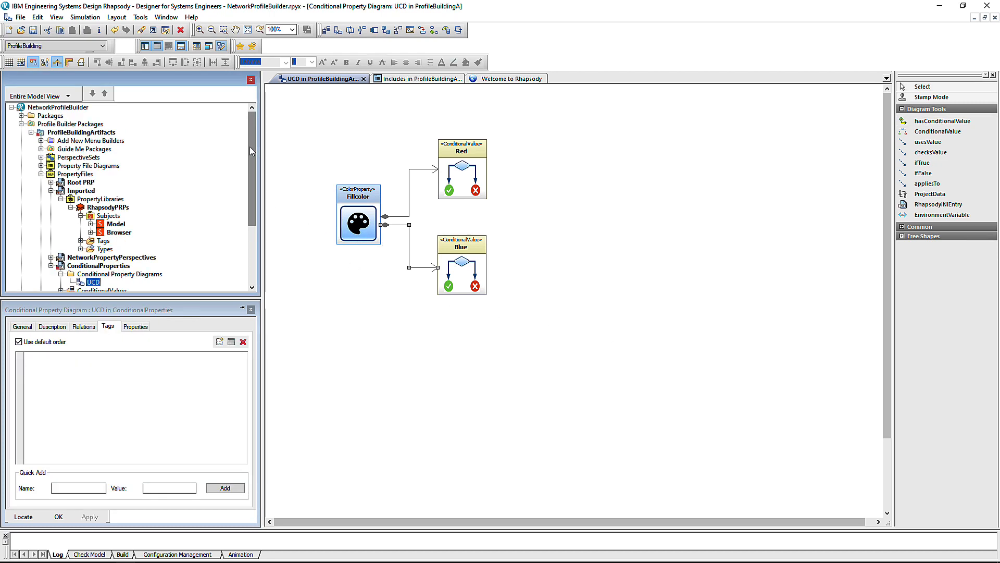
pyautogui.click(40, 157)
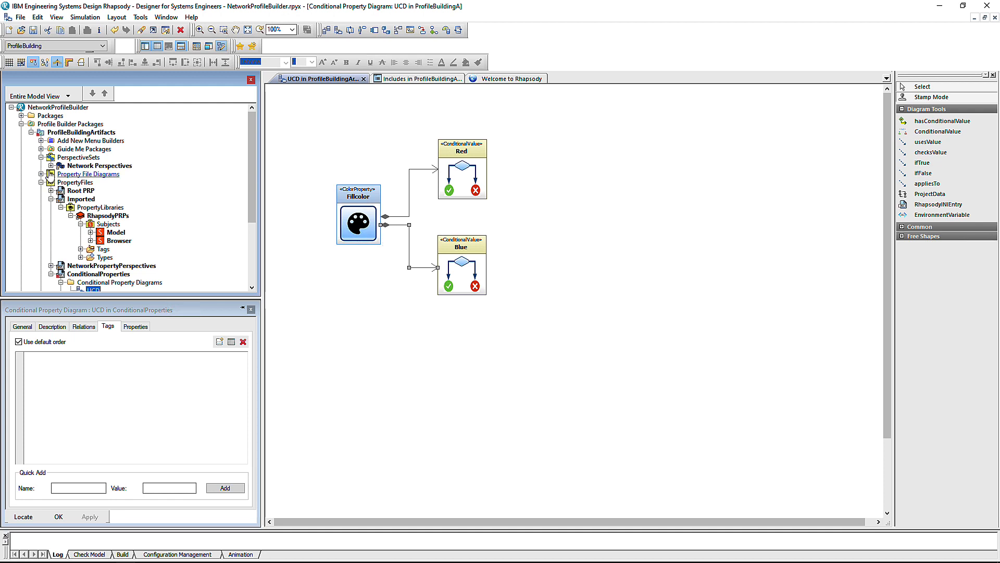
pyautogui.click(50, 165)
pyautogui.click(60, 208)
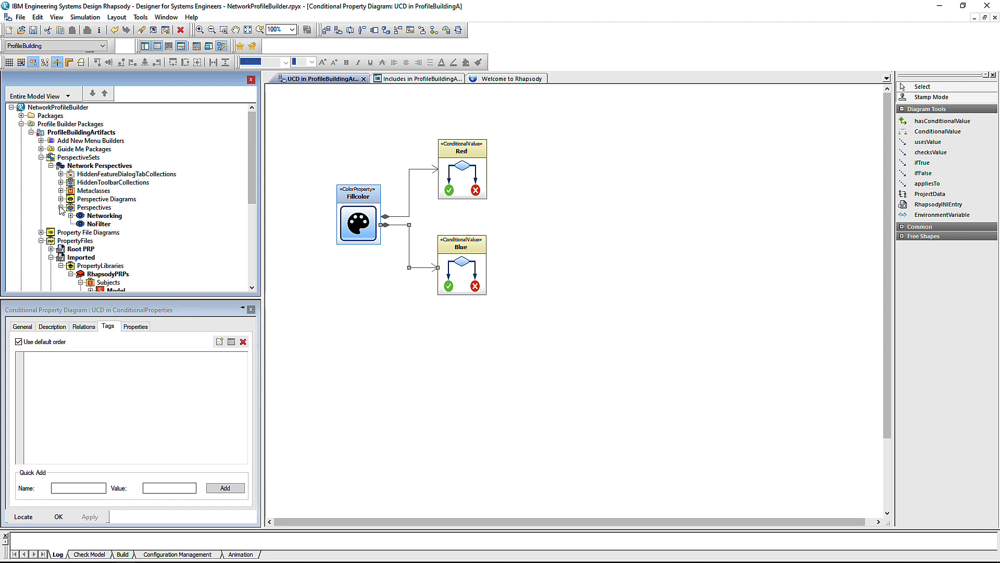
pyautogui.click(104, 215)
pyautogui.keyDown('shift'); pyautogui.click(99, 224); pyautogui.keyUp('shift')
pyautogui.moveTo(99, 223); pyautogui.dragTo(659, 205)
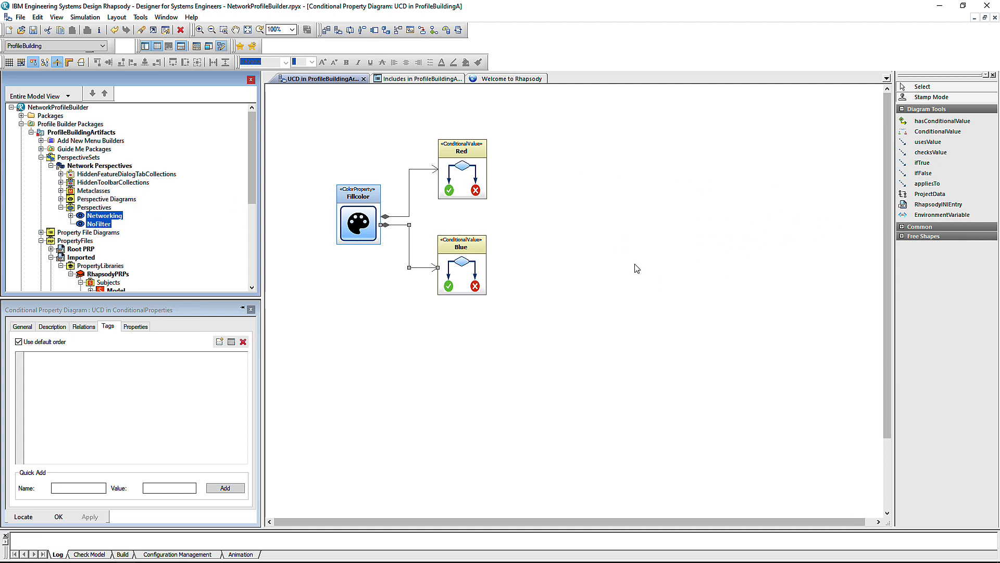
# Draw checksValue relations from Red to Networking and from Blue to NoFilter, and separate the two overlapping perspectives vertically.
pyautogui.click(929, 151)
pyautogui.click(480, 172)
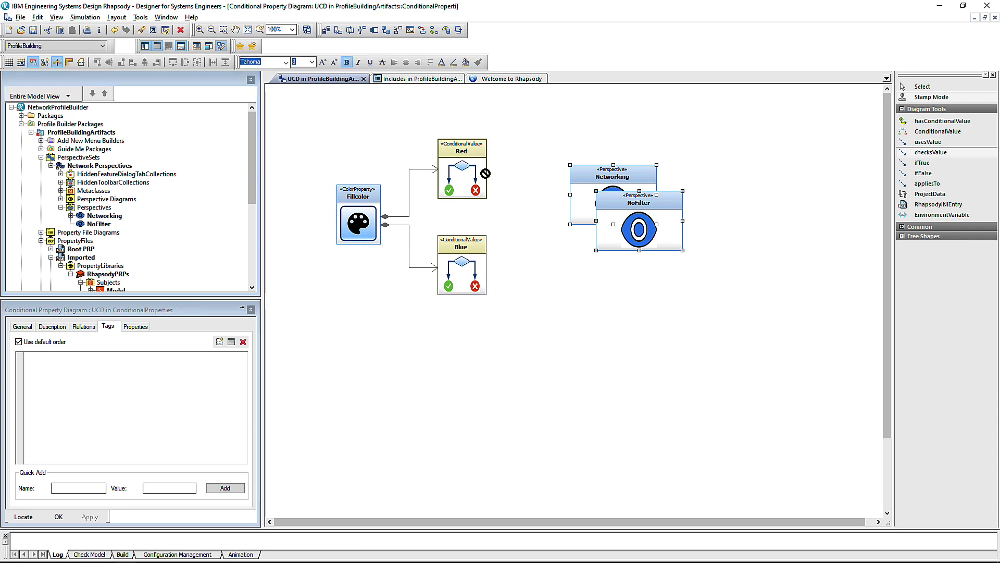
pyautogui.click(577, 197)
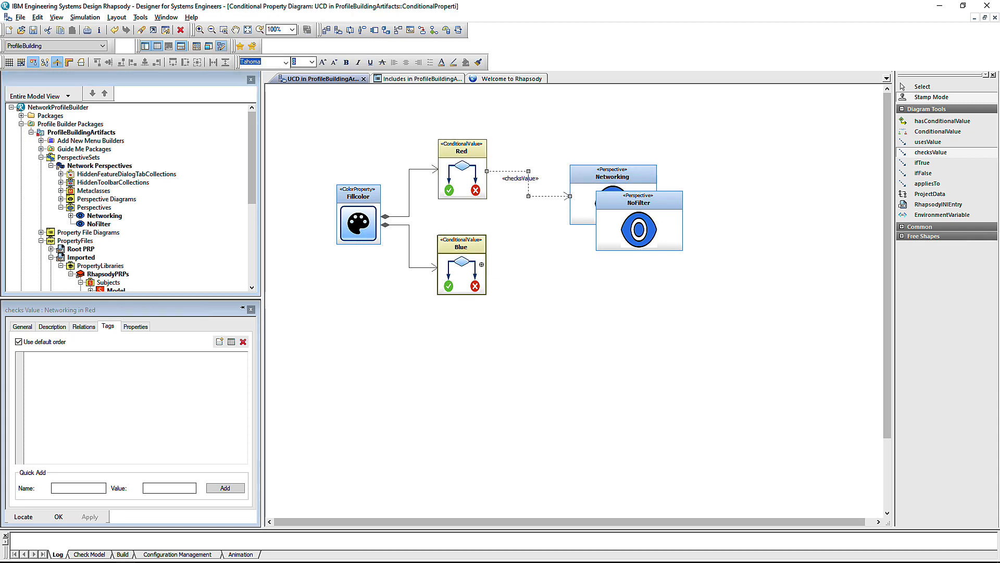
pyautogui.click(478, 266)
pyautogui.click(613, 224)
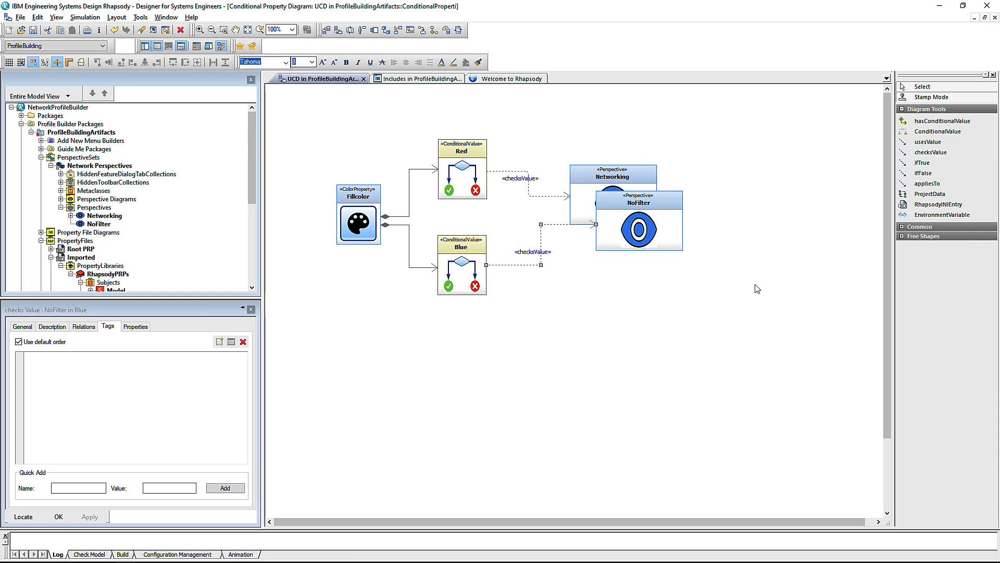
pyautogui.moveTo(669, 235); pyautogui.dragTo(642, 279)
pyautogui.moveTo(632, 210); pyautogui.dragTo(632, 170)
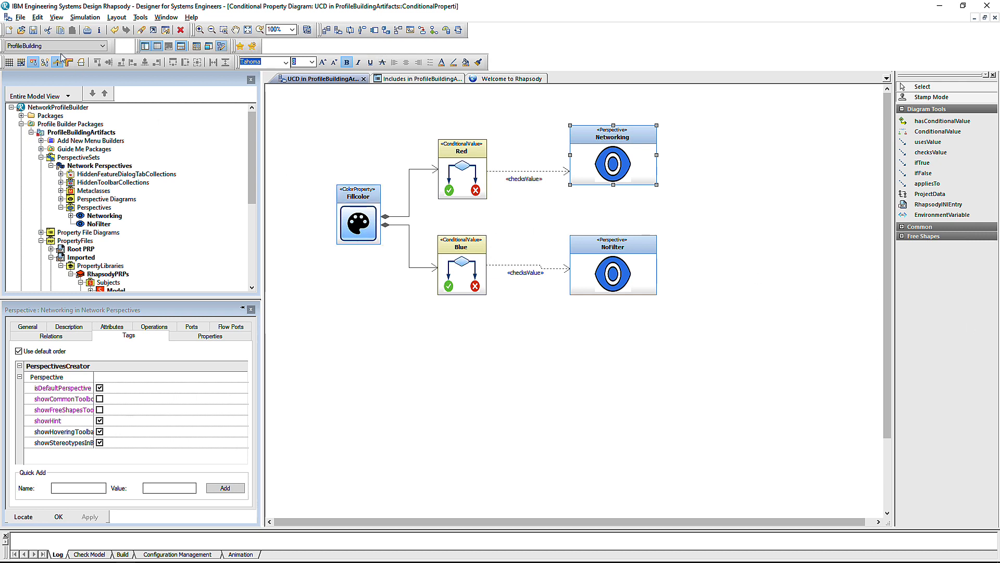
# Save the project and open the Root PRP property file with its includes in Notepad++.
pyautogui.click(34, 31)
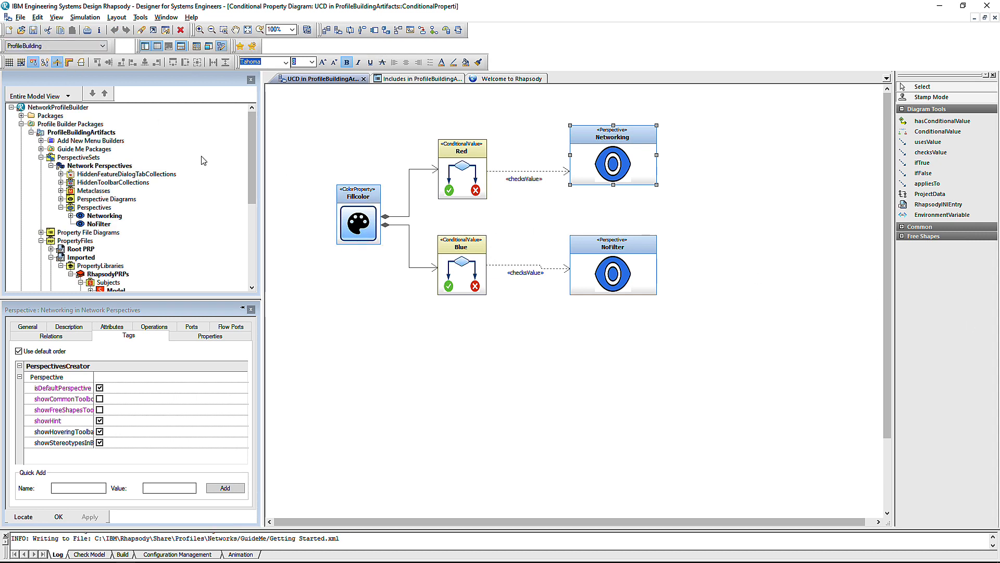
pyautogui.rightClick(86, 250)
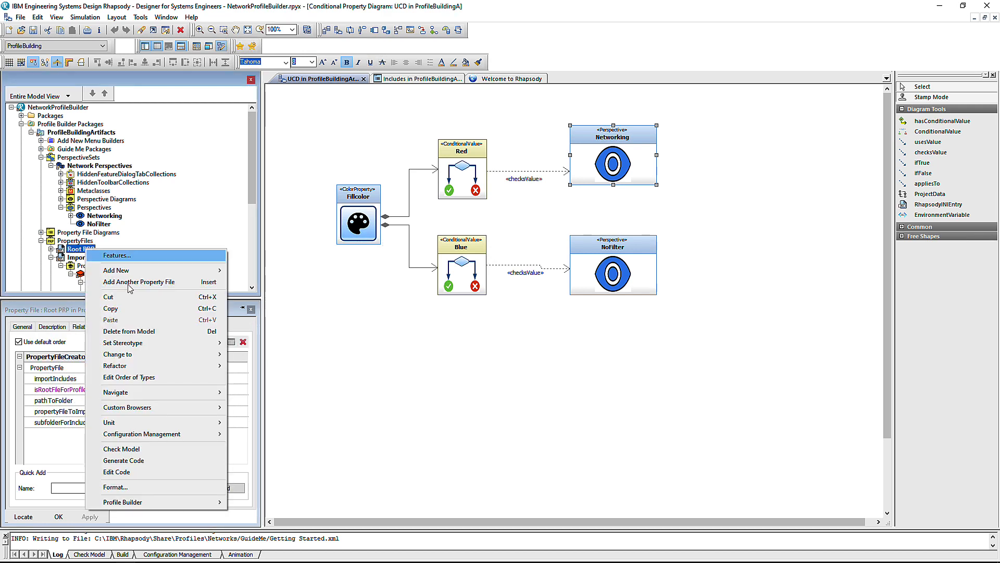
pyautogui.moveTo(216, 508)
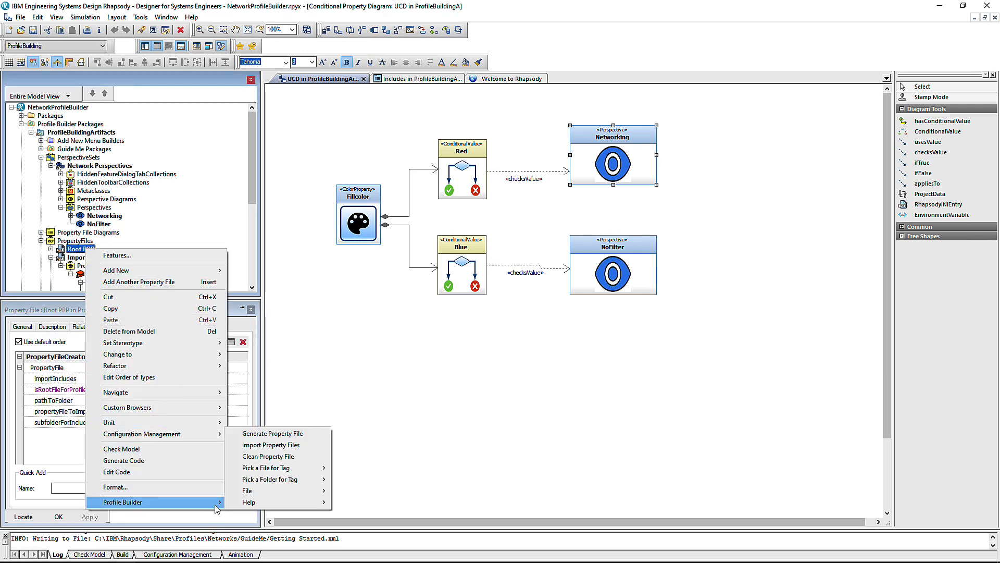
pyautogui.moveTo(310, 495)
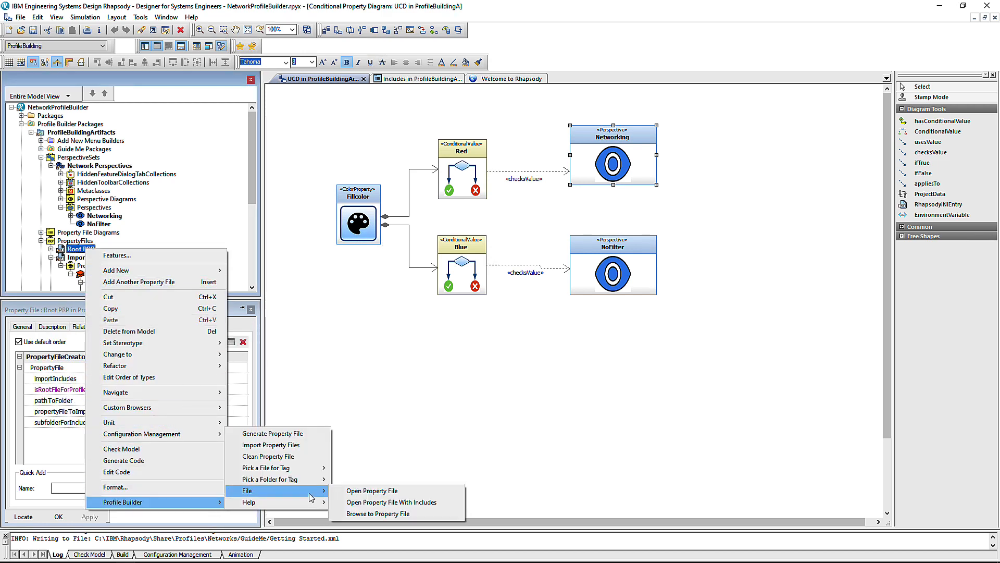
pyautogui.click(427, 505)
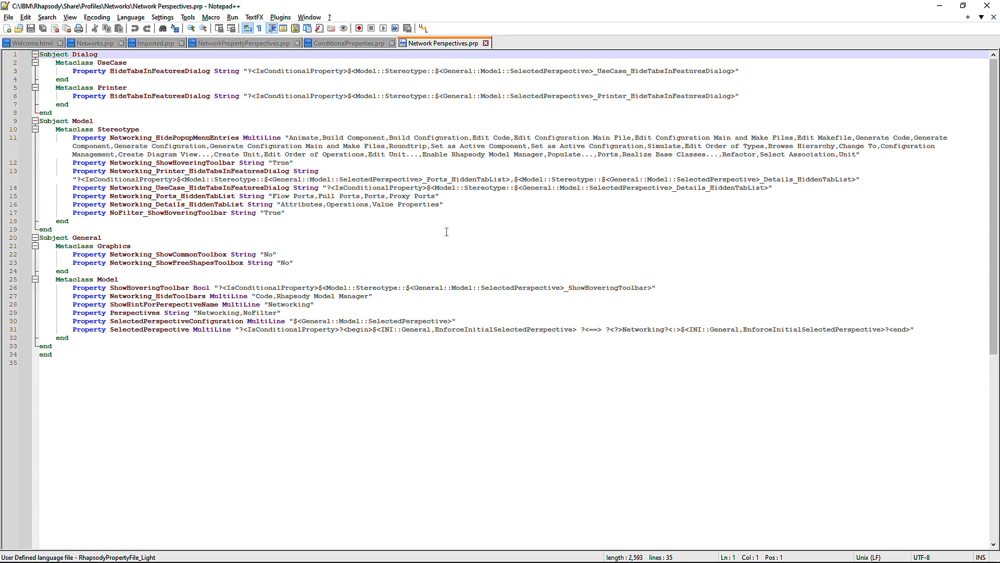
# View the generated ConditionalProperties.prp file, switch back to Rhapsody and open the UserProject project.
pyautogui.click(356, 45)
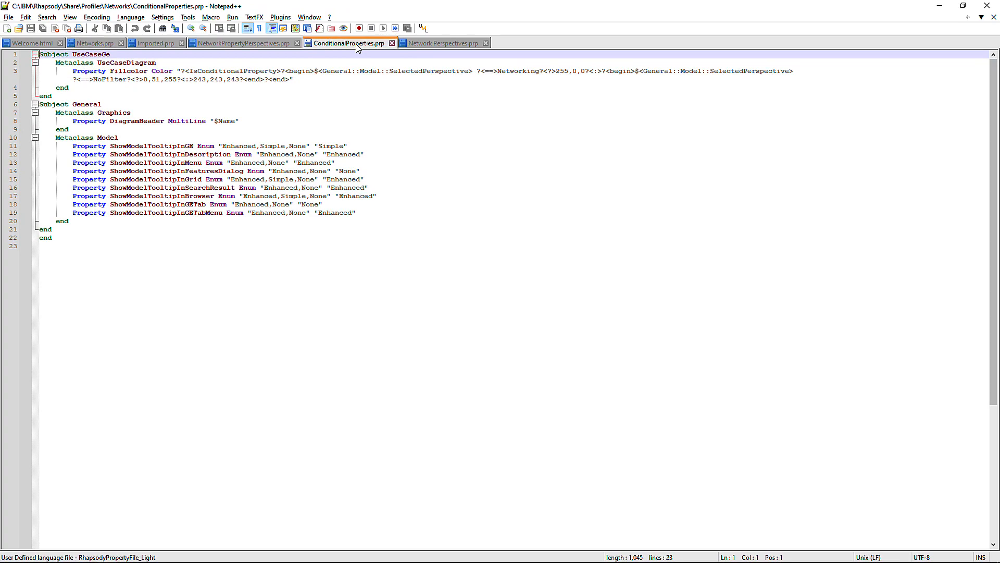
pyautogui.hotkey('alt', 'Tab')
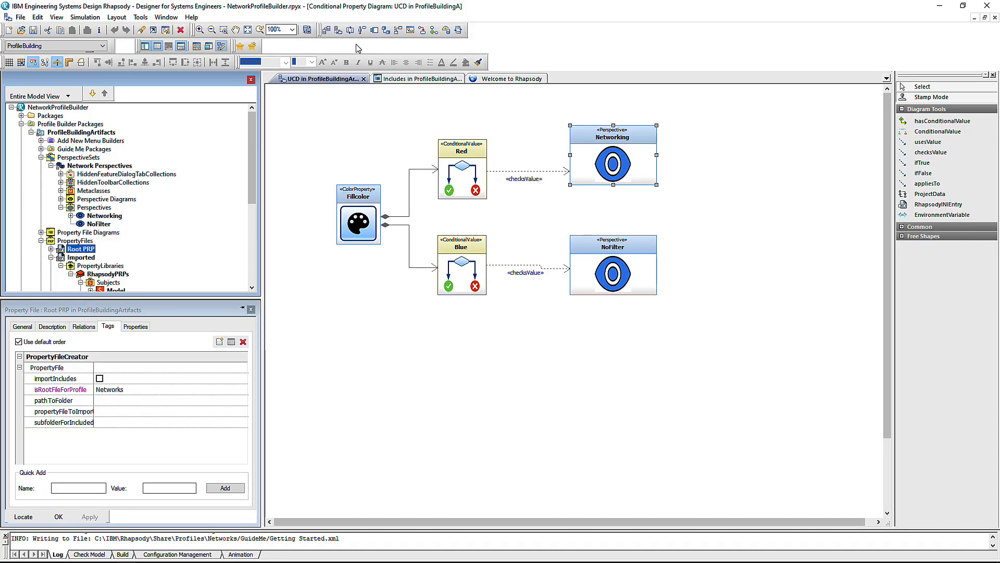
pyautogui.click(21, 17)
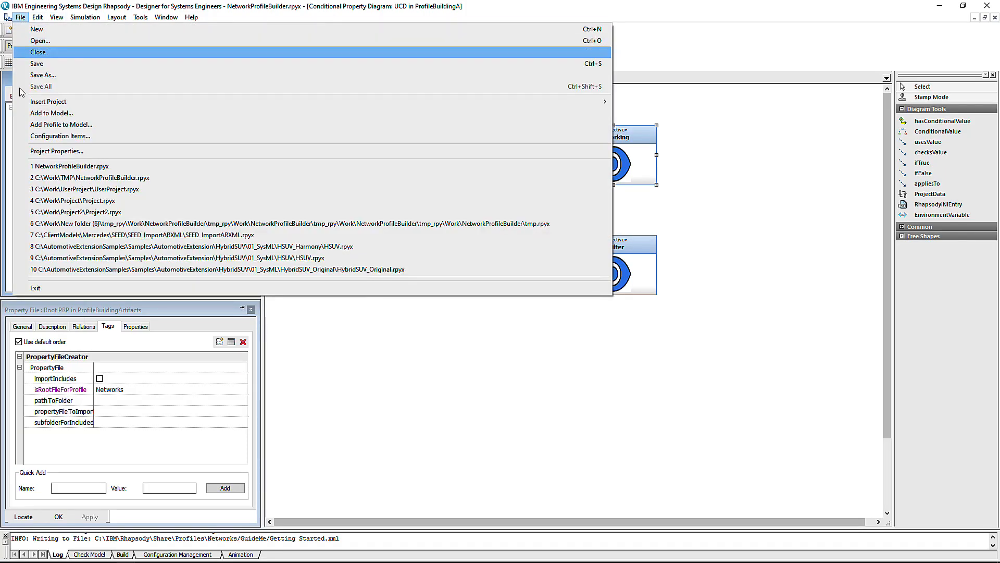
pyautogui.click(89, 190)
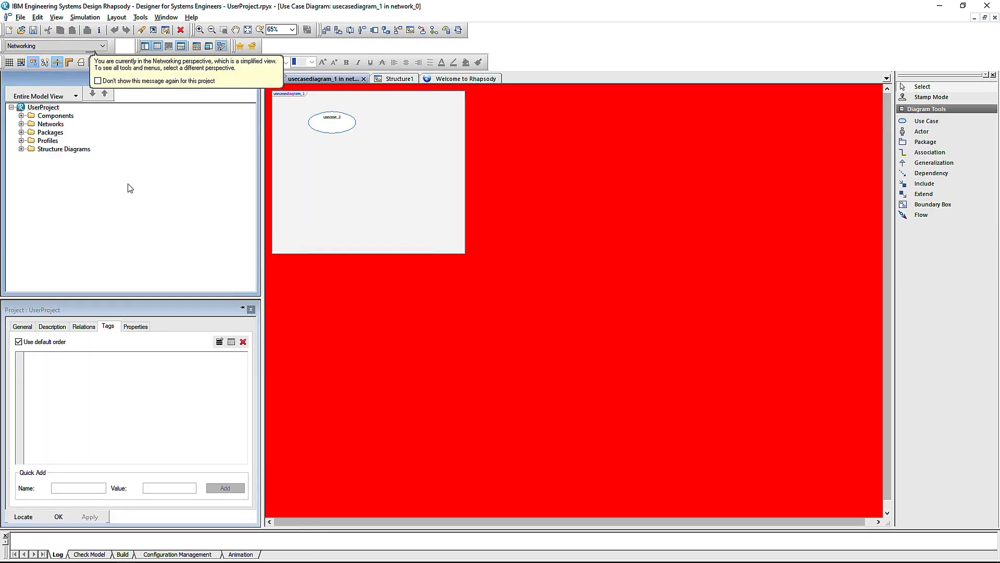
# Test the use case diagram's fill color by switching the perspective to NoFilter and back to Networking, and fit the diagram to the window.
pyautogui.click(68, 44)
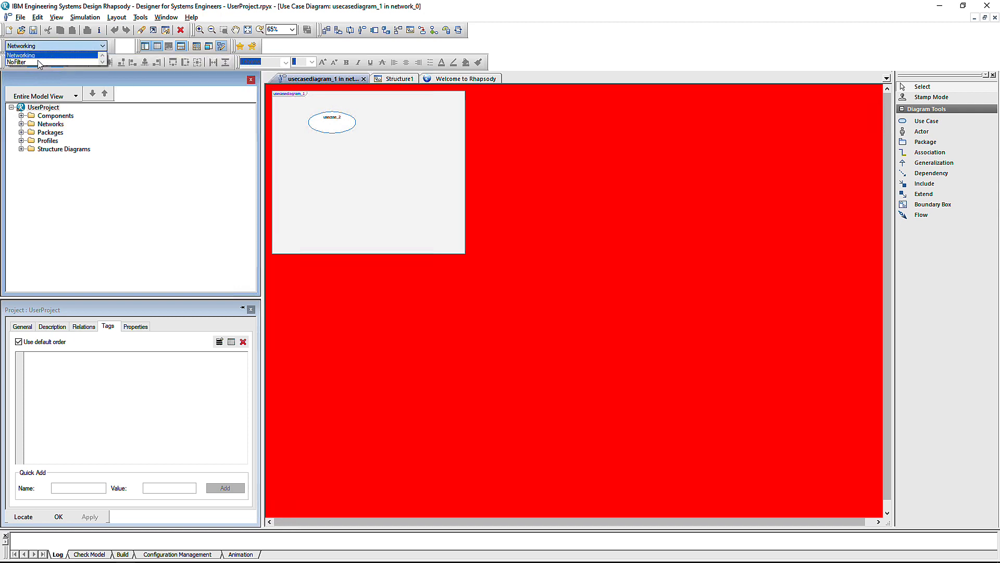
pyautogui.click(37, 61)
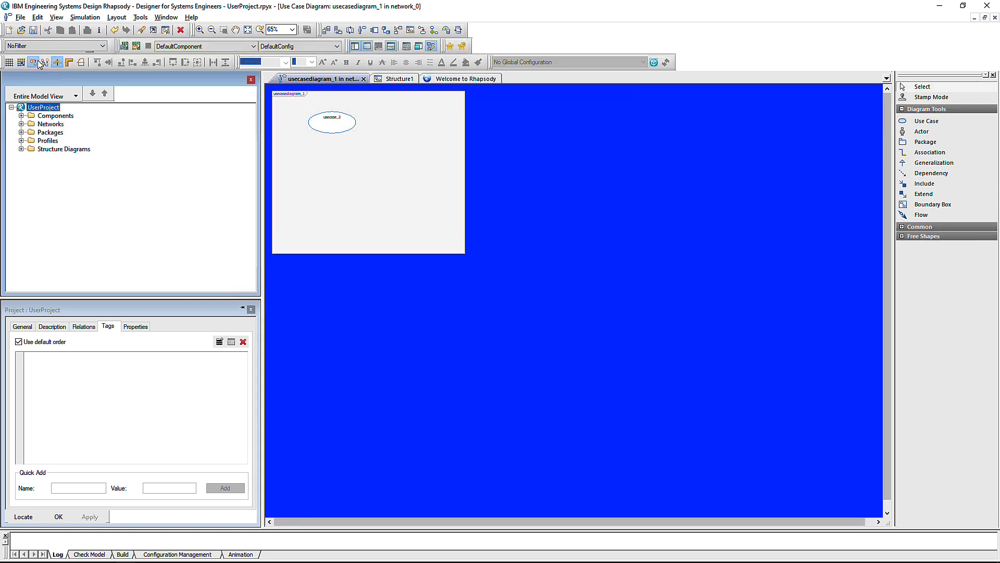
pyautogui.click(39, 46)
pyautogui.click(38, 53)
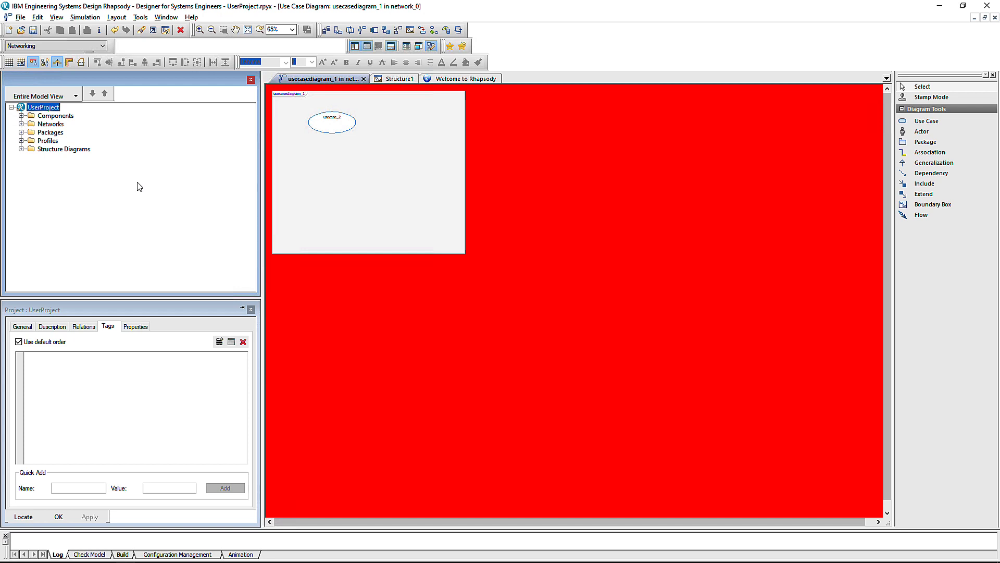
pyautogui.click(248, 30)
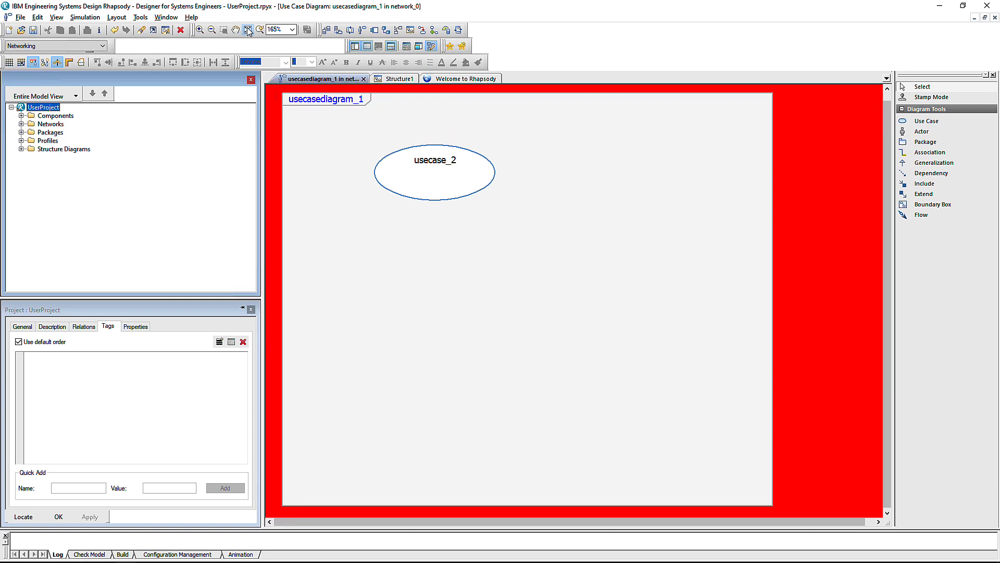
# Reopen the NetworkProfileBuilder project and locate the Fillcolor property in an enlarged model browser.
pyautogui.click(20, 17)
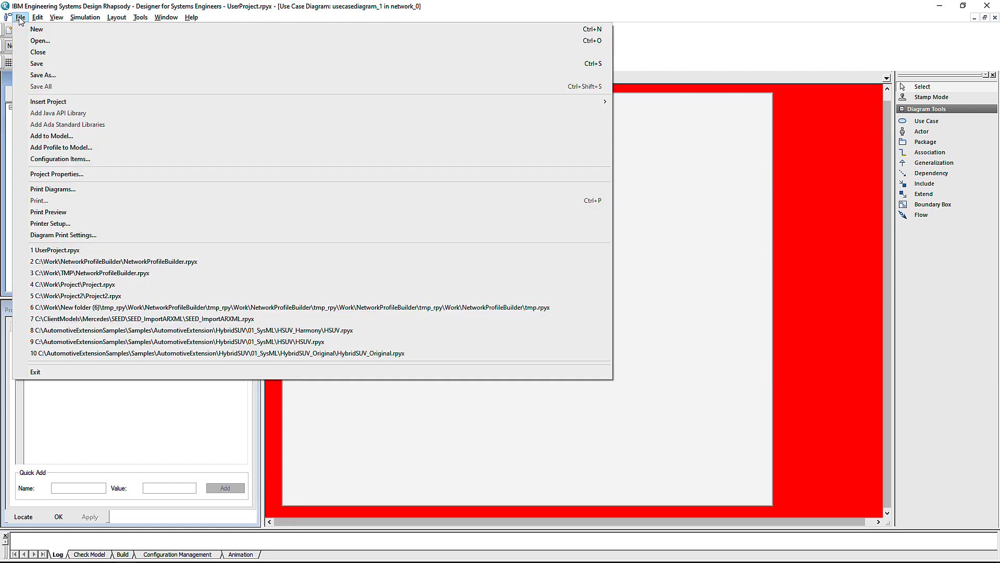
pyautogui.click(146, 261)
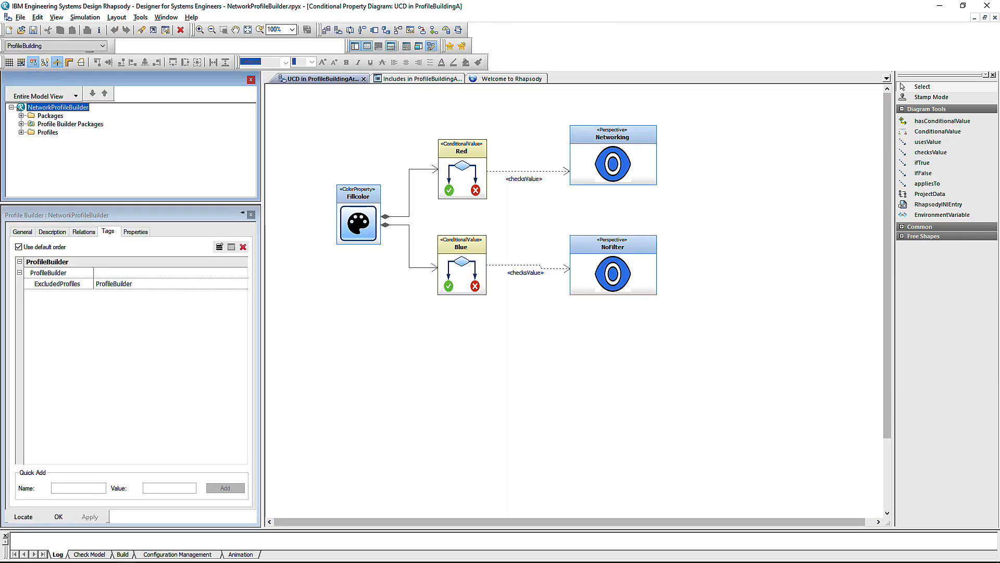
pyautogui.click(345, 223)
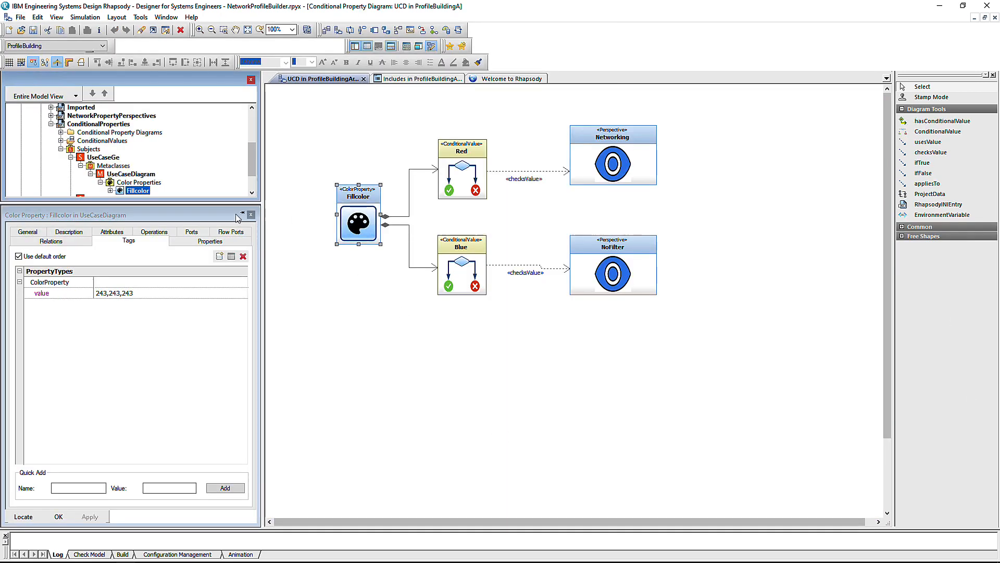
pyautogui.moveTo(199, 203); pyautogui.dragTo(206, 288)
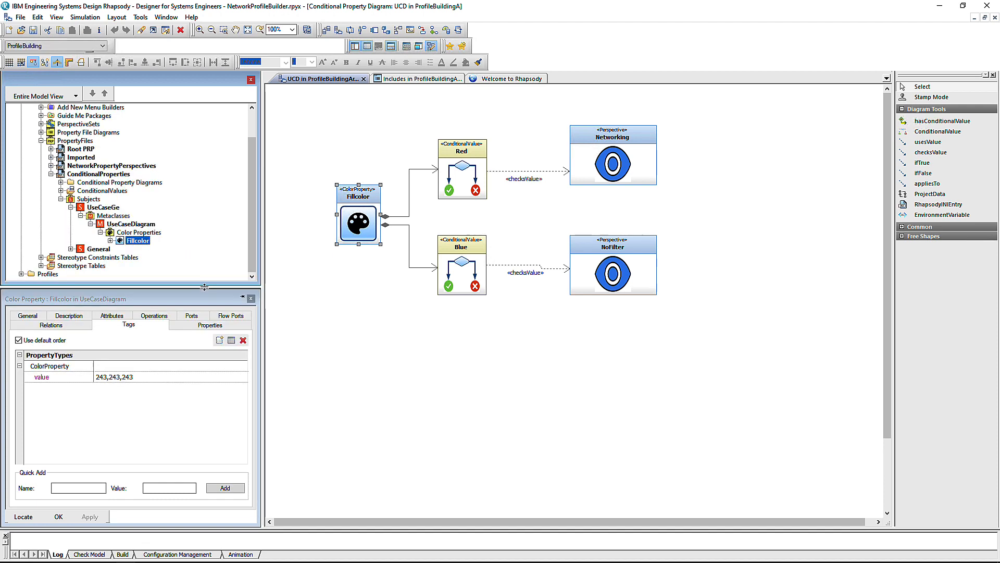
# Add the DiagramHeader multi-line property from the General subject's Graphics metaclass to the diagram, below the Fillcolor structure.
pyautogui.click(80, 258)
pyautogui.click(91, 266)
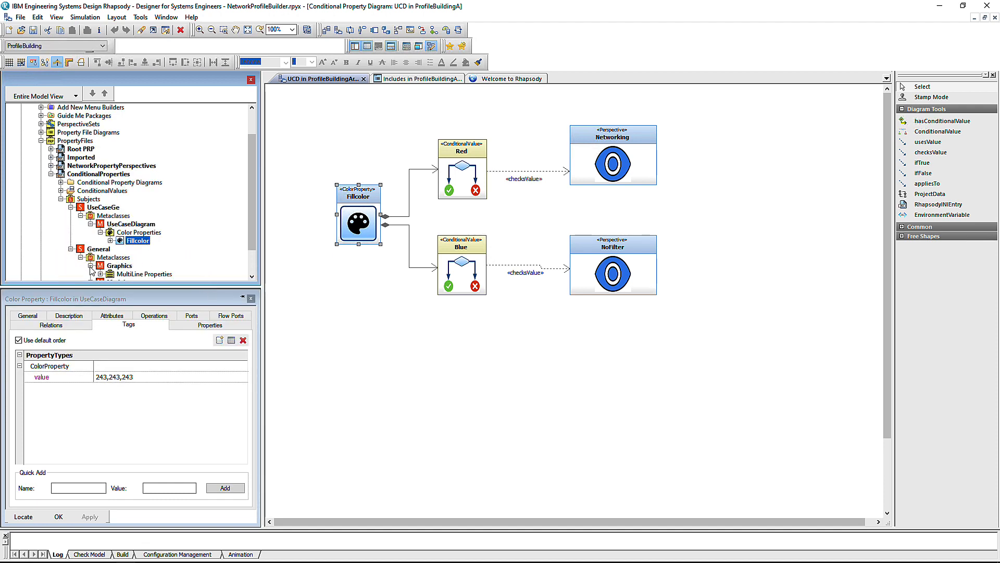
pyautogui.click(101, 274)
pyautogui.moveTo(251, 219); pyautogui.dragTo(253, 240)
pyautogui.click(150, 240)
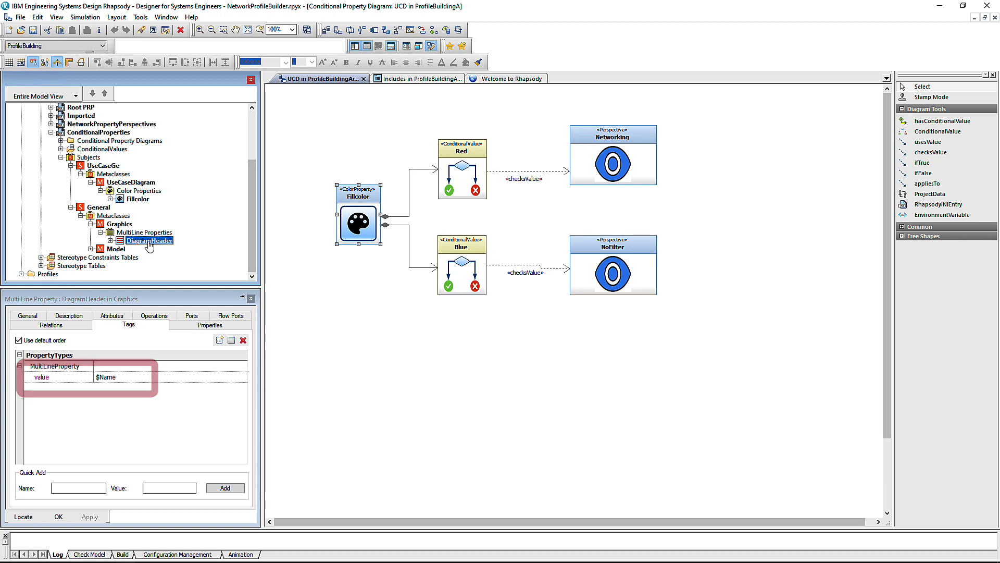
pyautogui.moveTo(150, 240)
pyautogui.mouseDown()
pyautogui.moveTo(475, 383)
pyautogui.moveTo(444, 390)
pyautogui.mouseUp()
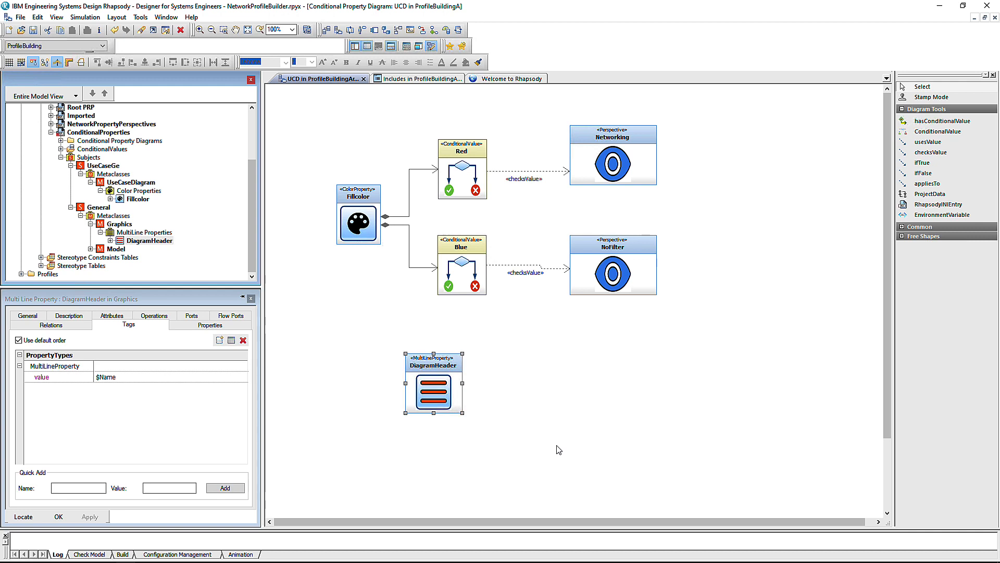
# Add a conditional value named UCD Header beside DiagramHeader and link DiagramHeader to it with a hasConditionalValue relation.
pyautogui.click(906, 134)
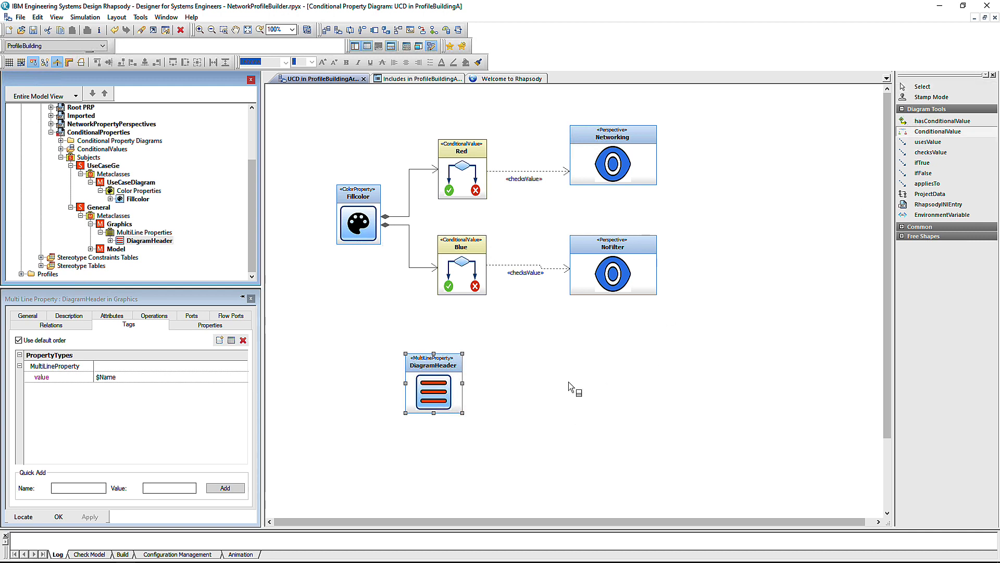
pyautogui.click(534, 386)
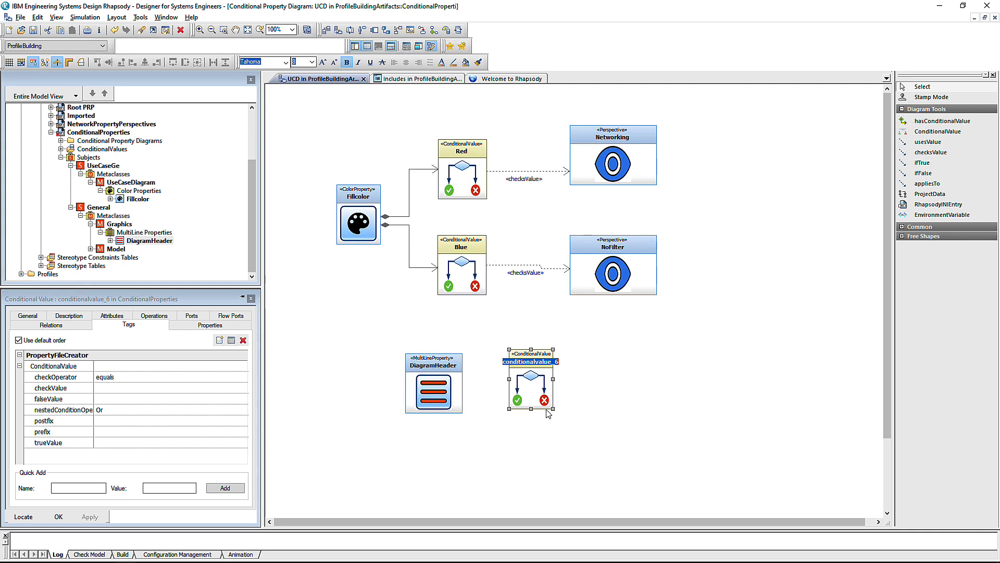
pyautogui.write('UCD Header')
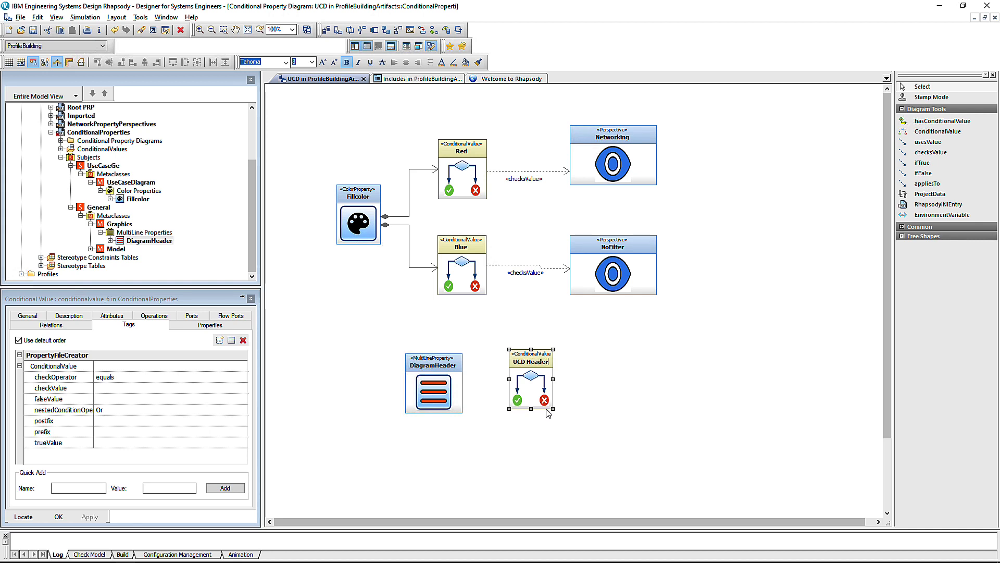
pyautogui.press('Return')
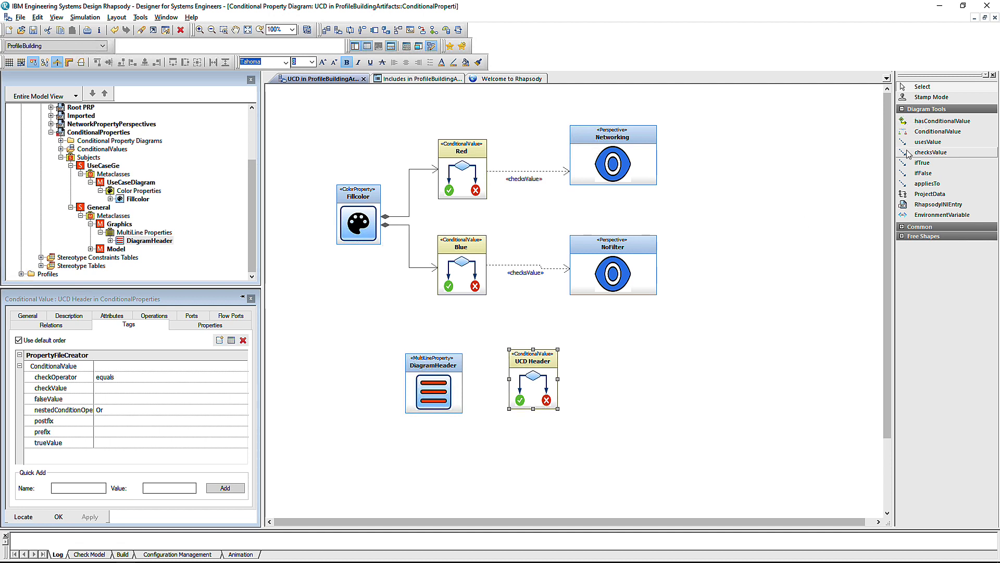
pyautogui.click(942, 121)
pyautogui.moveTo(450, 386); pyautogui.dragTo(509, 385)
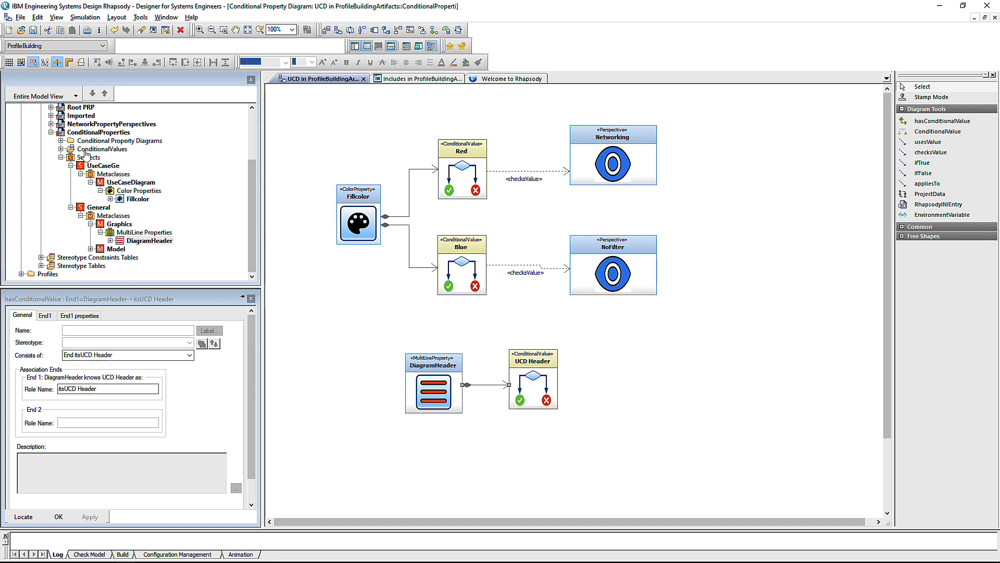
# Add the AutoSetup Boolean property from Root PRP's Networking subject to the diagram and draw a checksValue relation from UCD Header to it.
pyautogui.click(51, 108)
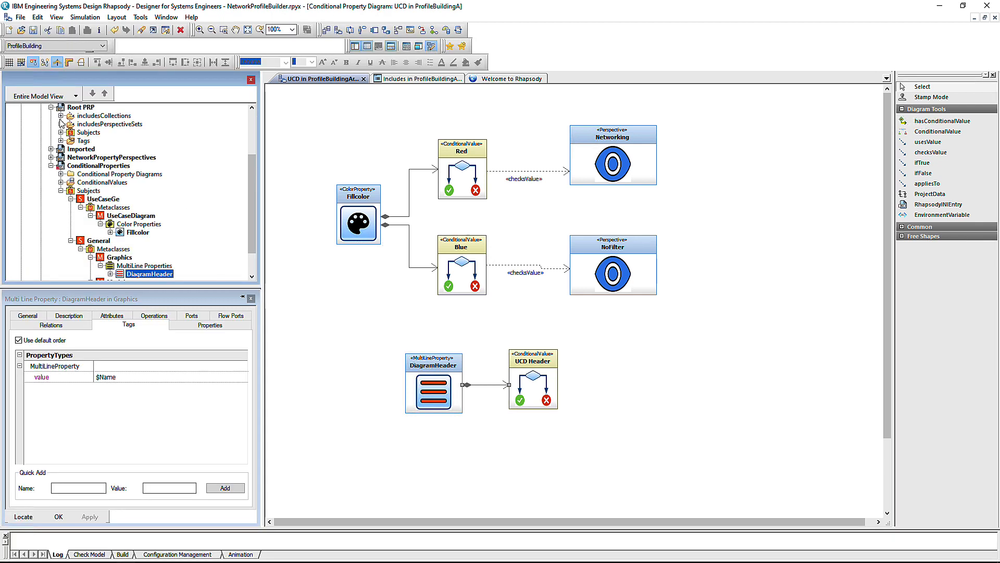
pyautogui.click(61, 132)
pyautogui.click(101, 141)
pyautogui.doubleClick(93, 142)
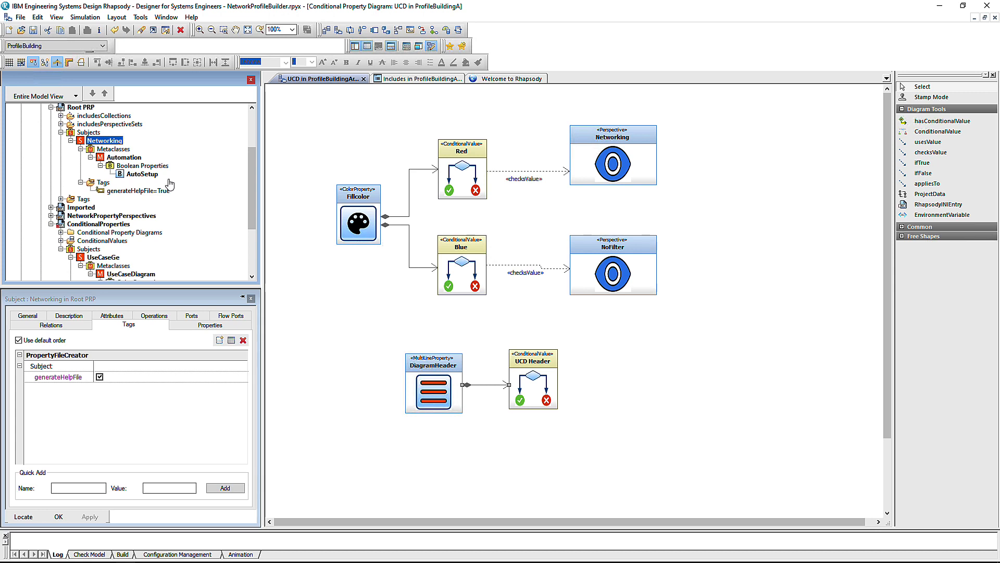
pyautogui.moveTo(141, 174); pyautogui.dragTo(661, 386)
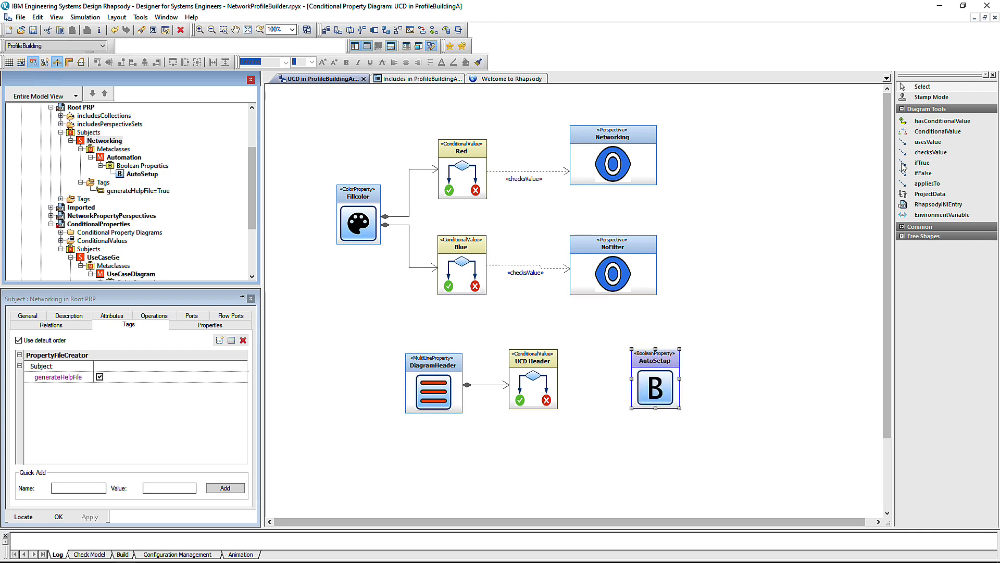
pyautogui.click(930, 152)
pyautogui.click(542, 380)
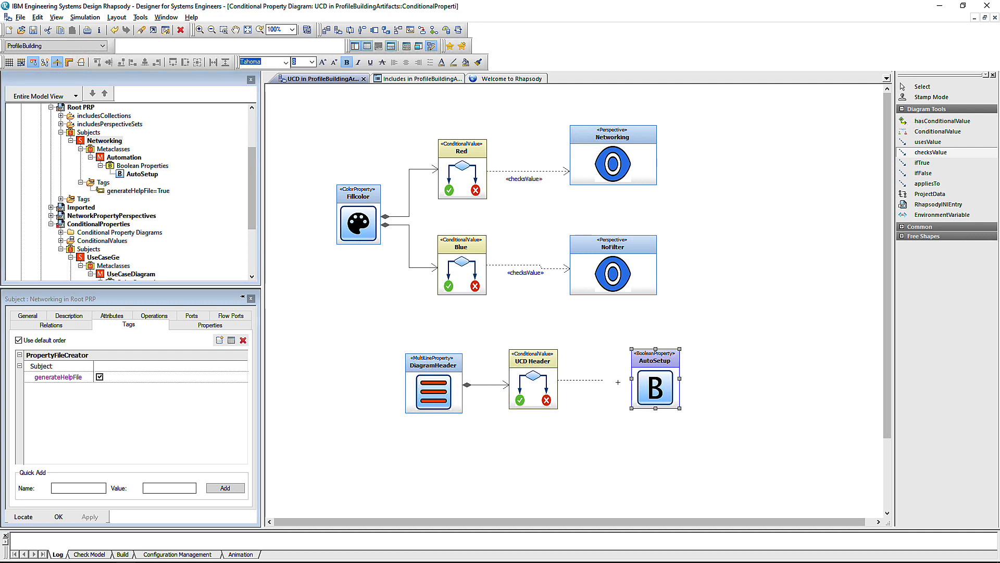
pyautogui.click(644, 383)
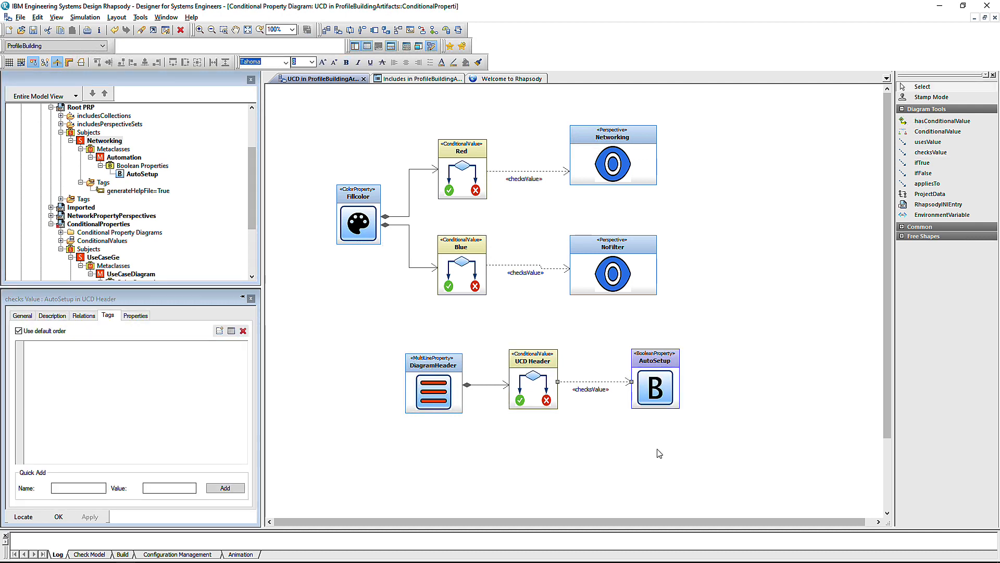
# Set UCD Header's checkValue tag to True and its trueValue tag to "$Name (AUTOMATIC)", and apply the changes.
pyautogui.click(529, 383)
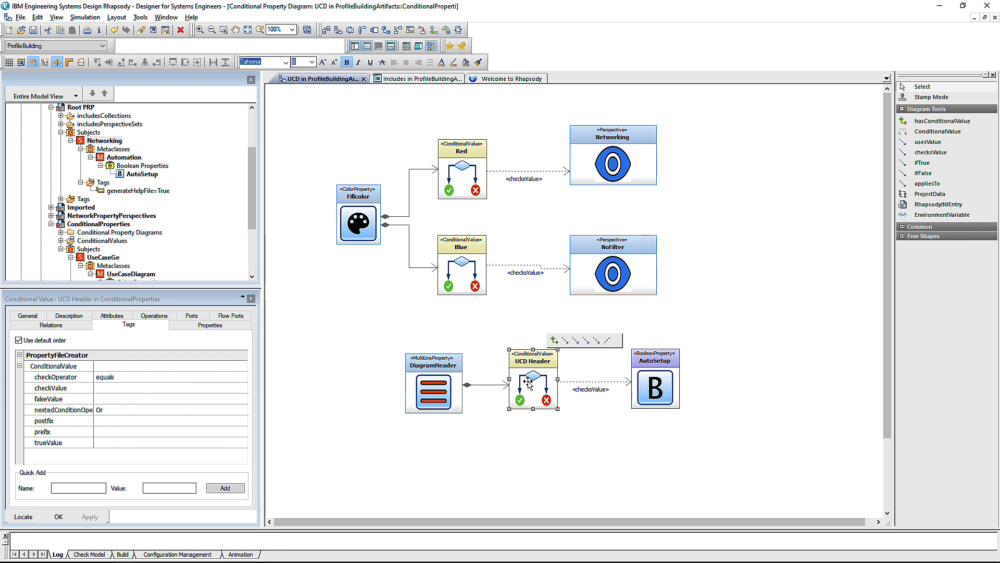
pyautogui.click(141, 388)
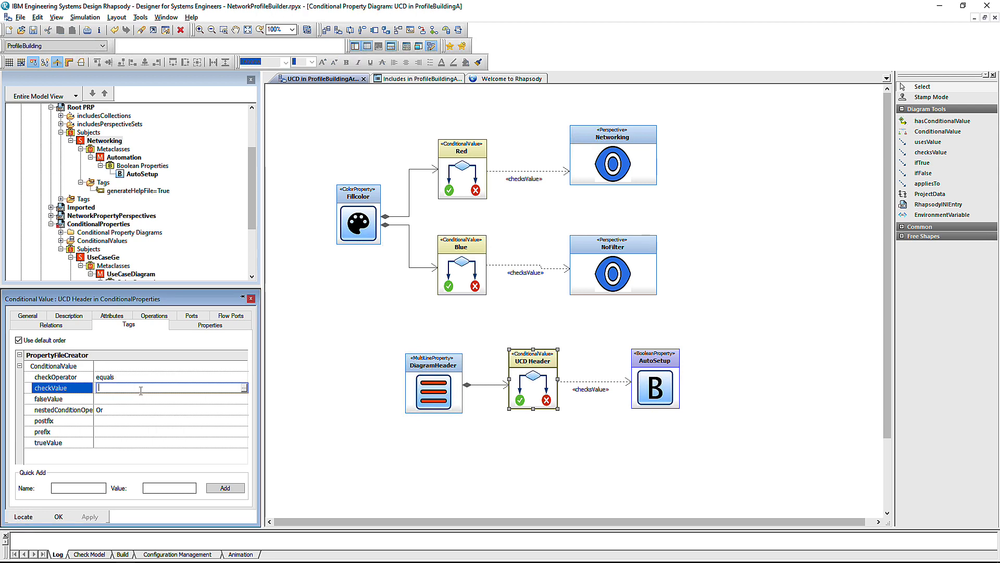
pyautogui.write('True')
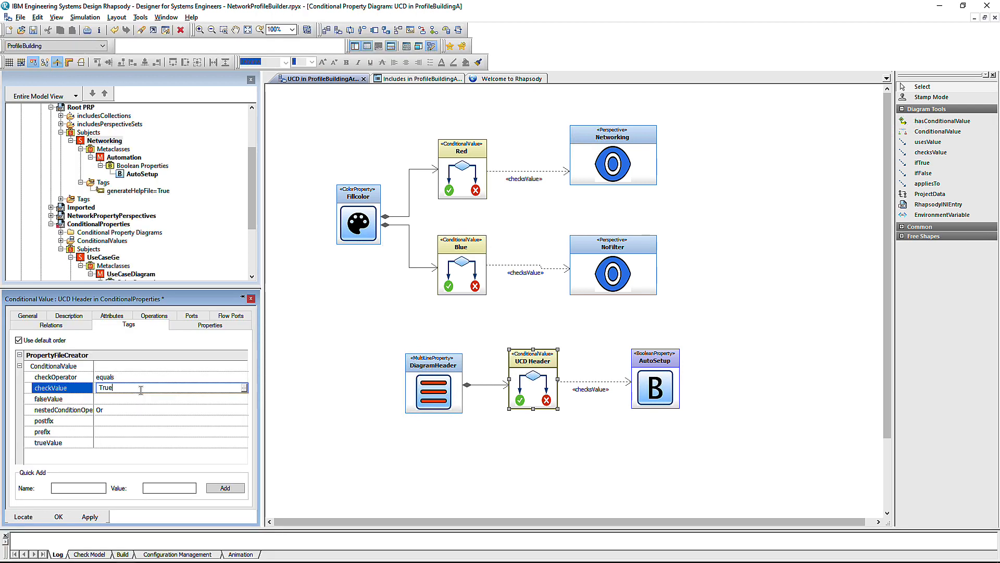
pyautogui.click(117, 443)
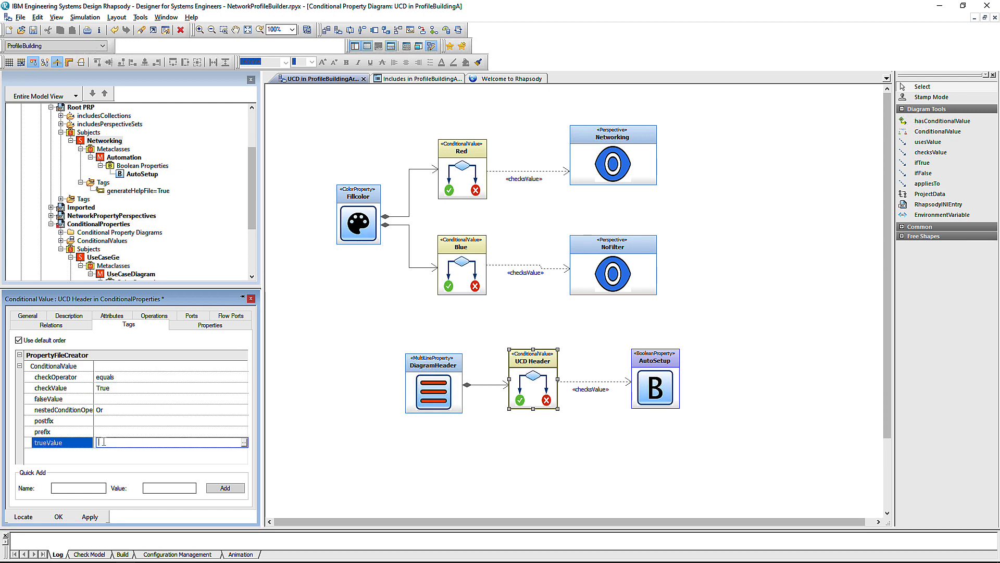
pyautogui.write('$la')
pyautogui.write('me (AUT')
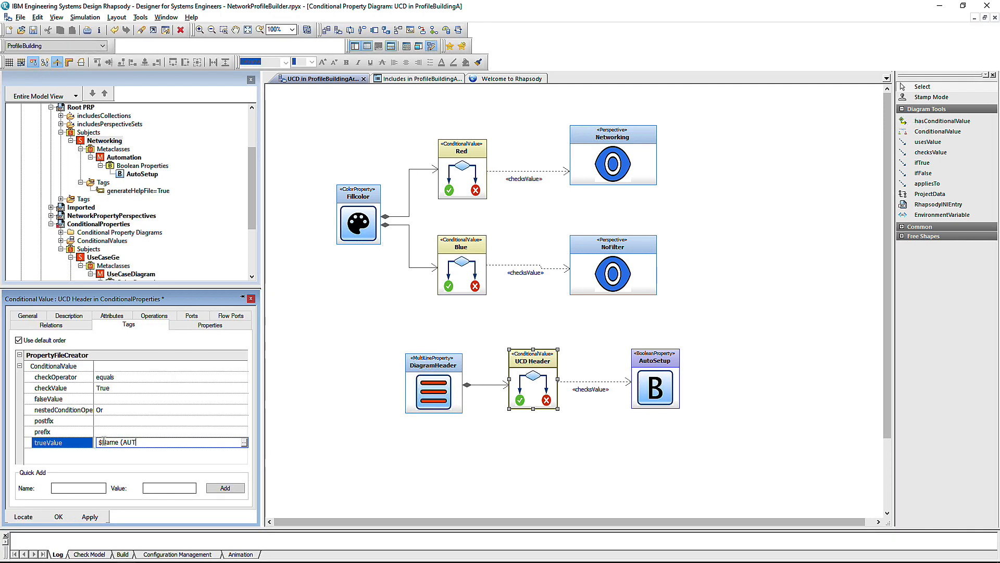
pyautogui.write('OMATIC)')
pyautogui.click(94, 516)
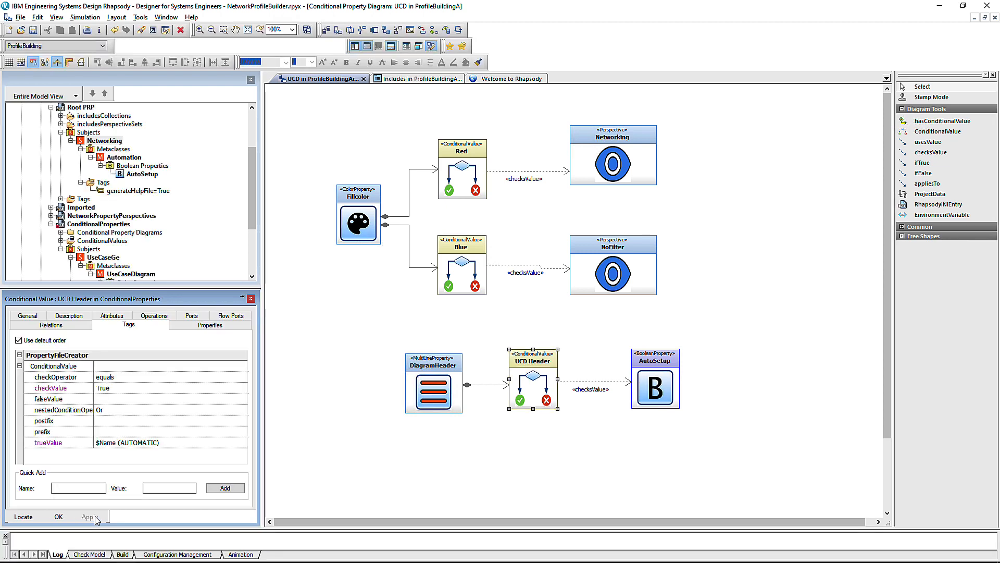
# Add a ProjectData element below AutoSetup and examine the options available for its data tag.
pyautogui.click(930, 194)
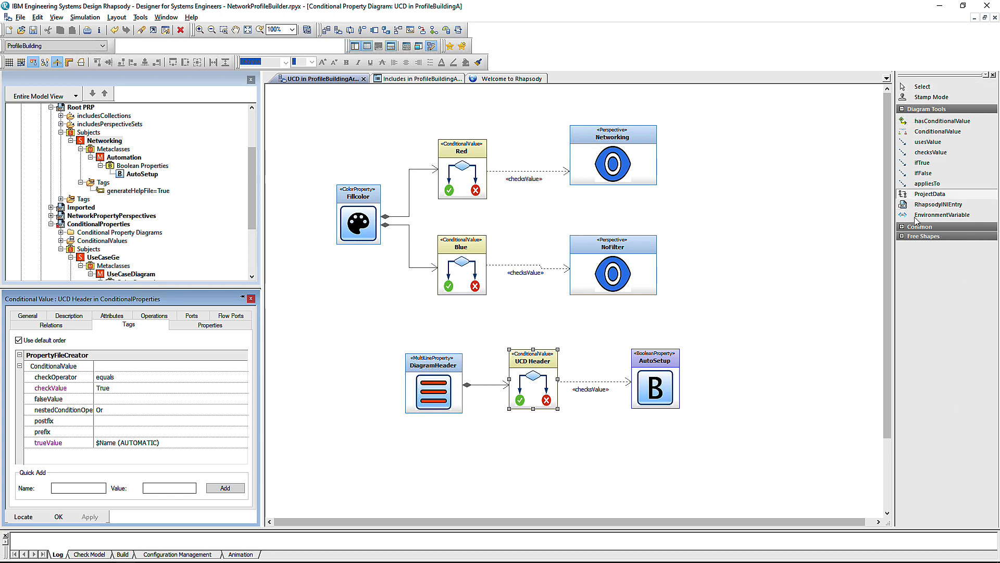
pyautogui.click(661, 463)
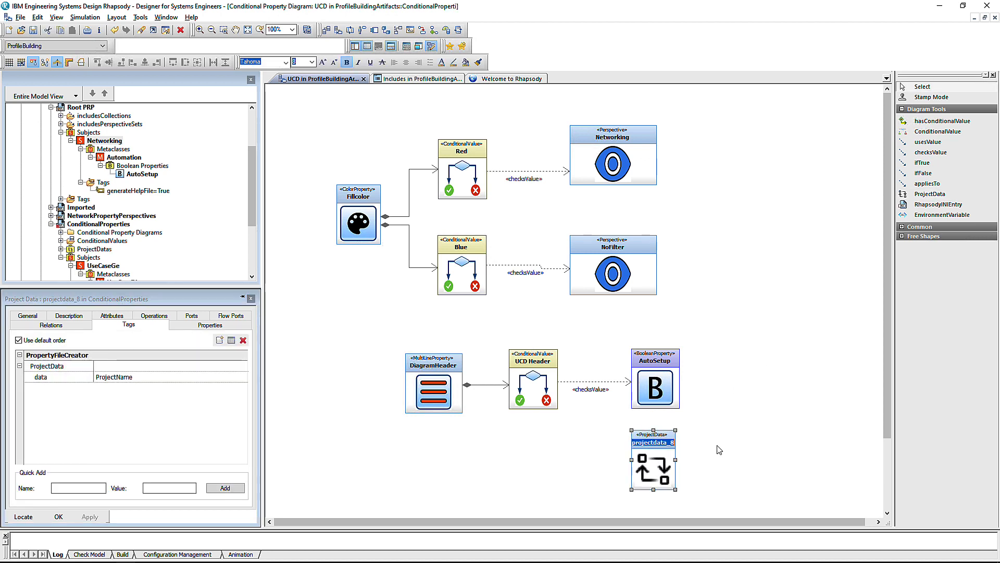
pyautogui.click(145, 377)
pyautogui.click(149, 377)
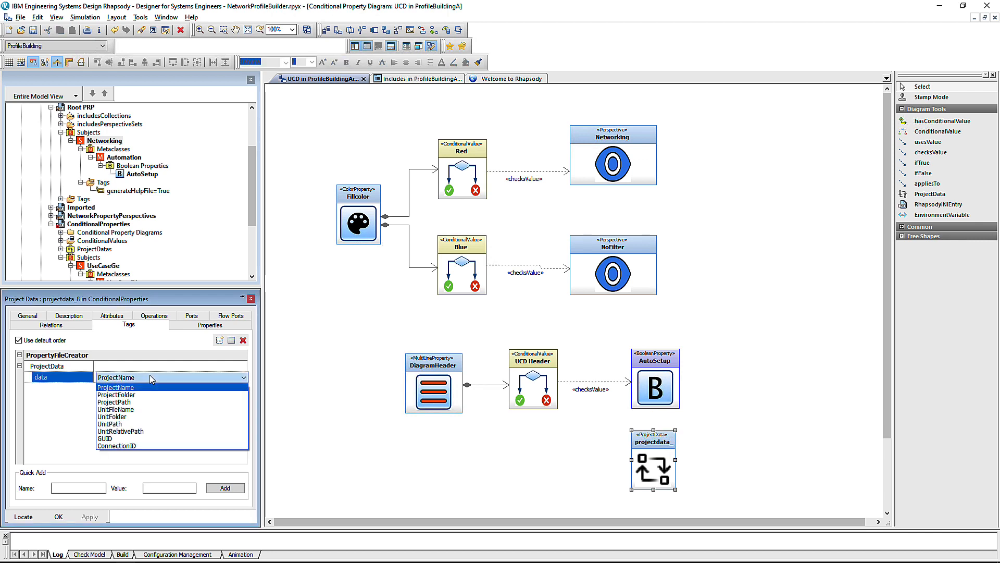
pyautogui.click(151, 378)
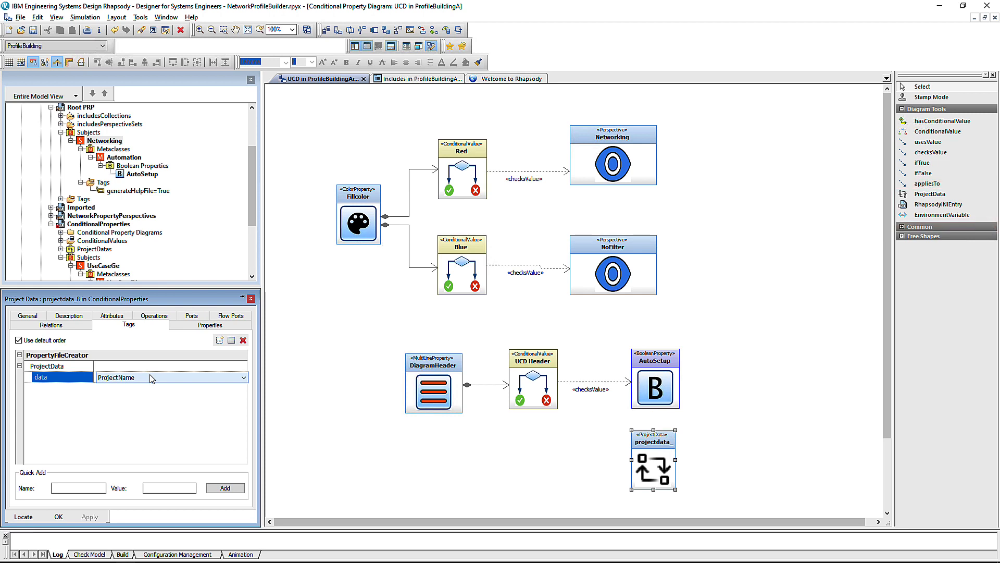
# Draw an ifFalse relation from UCD Header to the ProjectData element below AutoSetup, and save the profile project.
pyautogui.click(539, 403)
pyautogui.click(628, 459)
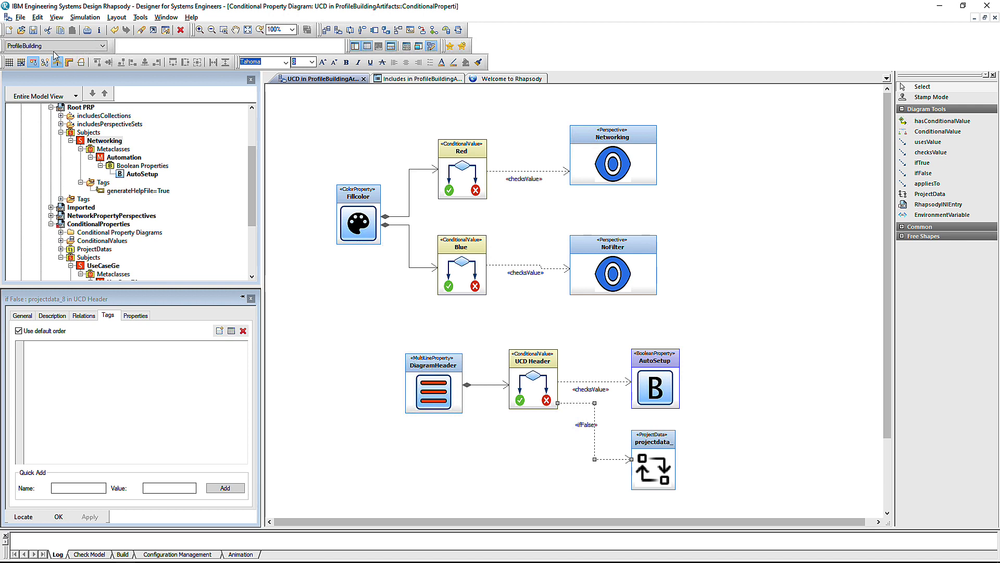
pyautogui.click(32, 30)
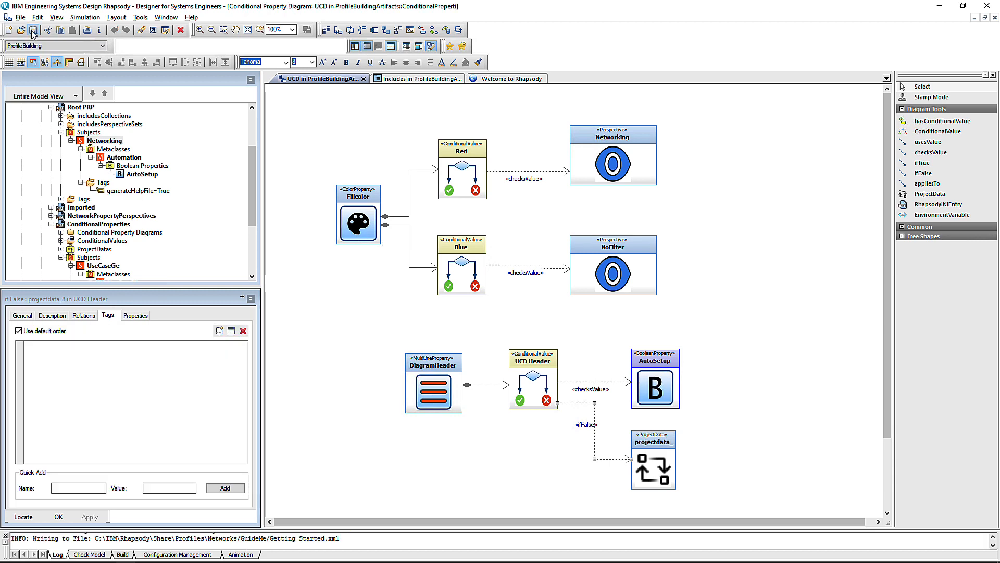
# Open the recent project UserProject.rpyx and enable the Networking AutoSetup property in the project's properties.
pyautogui.click(21, 18)
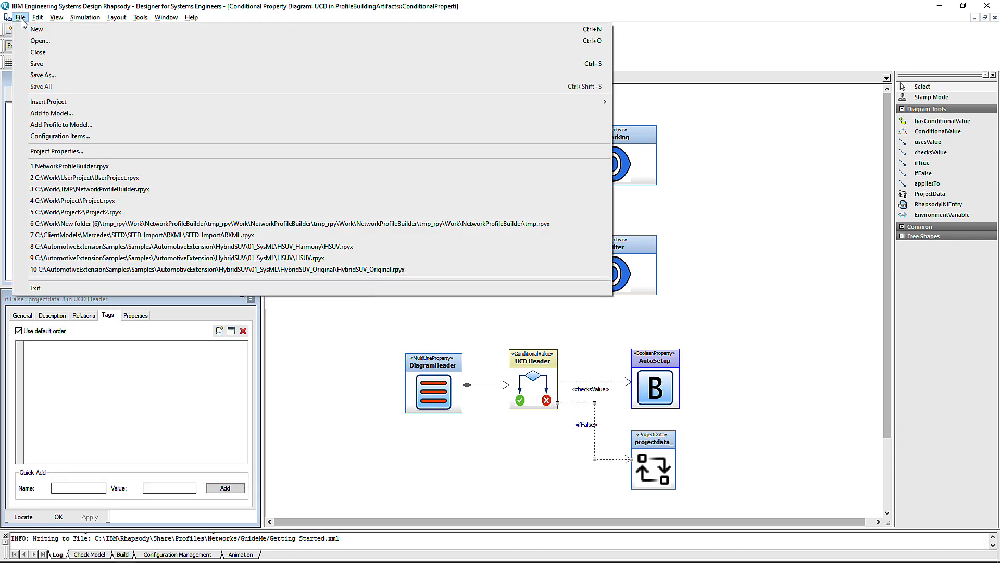
pyautogui.click(90, 177)
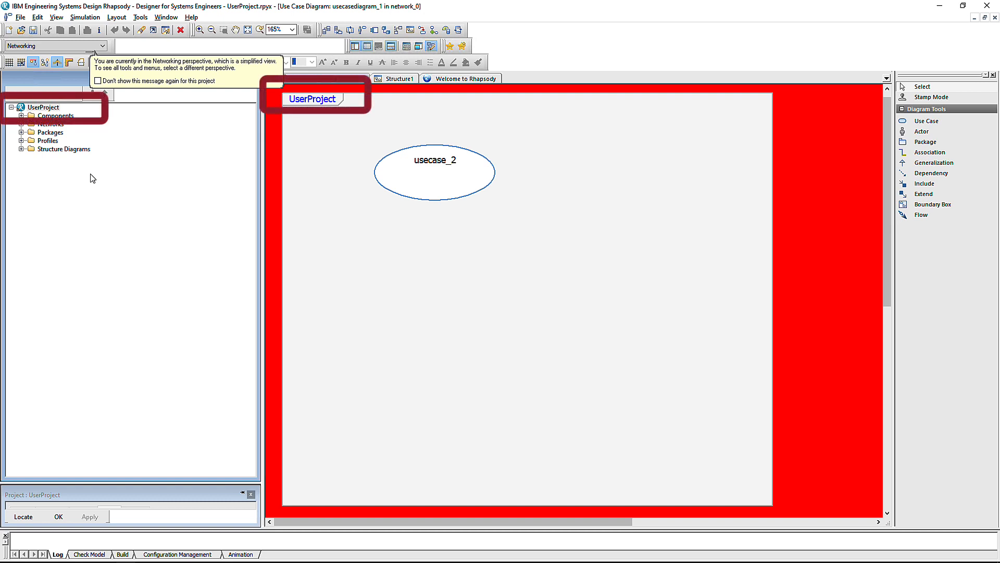
pyautogui.doubleClick(52, 109)
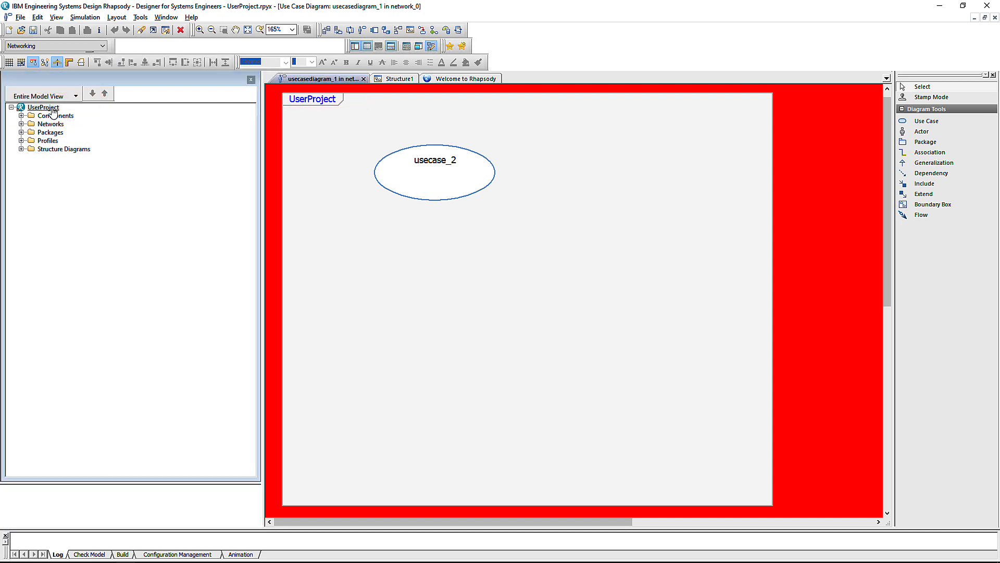
pyautogui.click(210, 192)
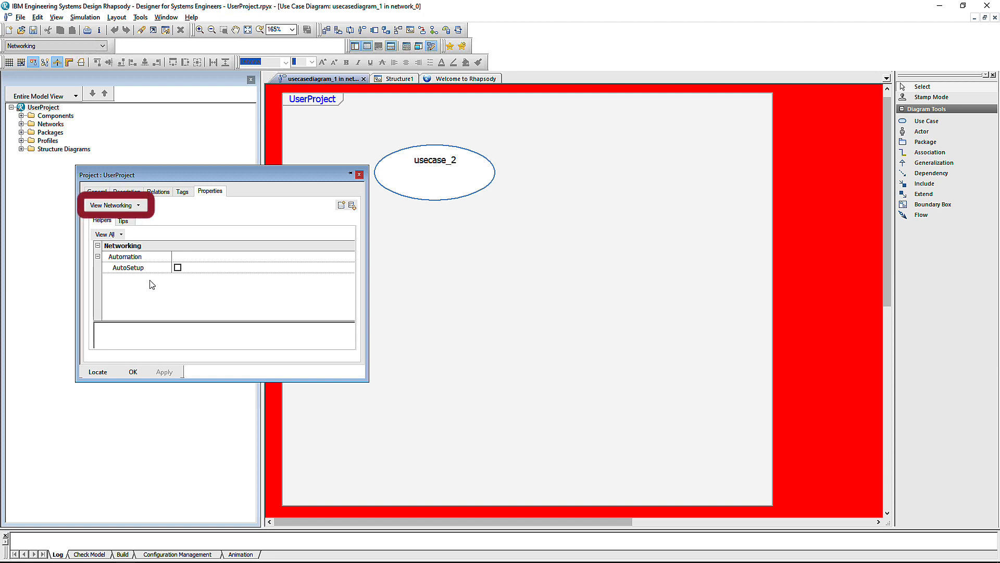
pyautogui.click(178, 268)
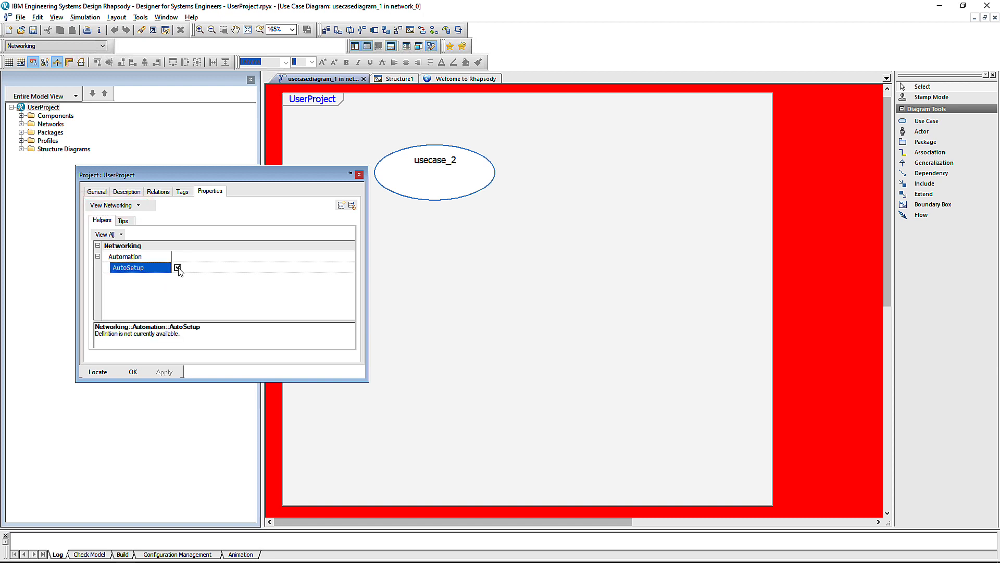
pyautogui.click(134, 371)
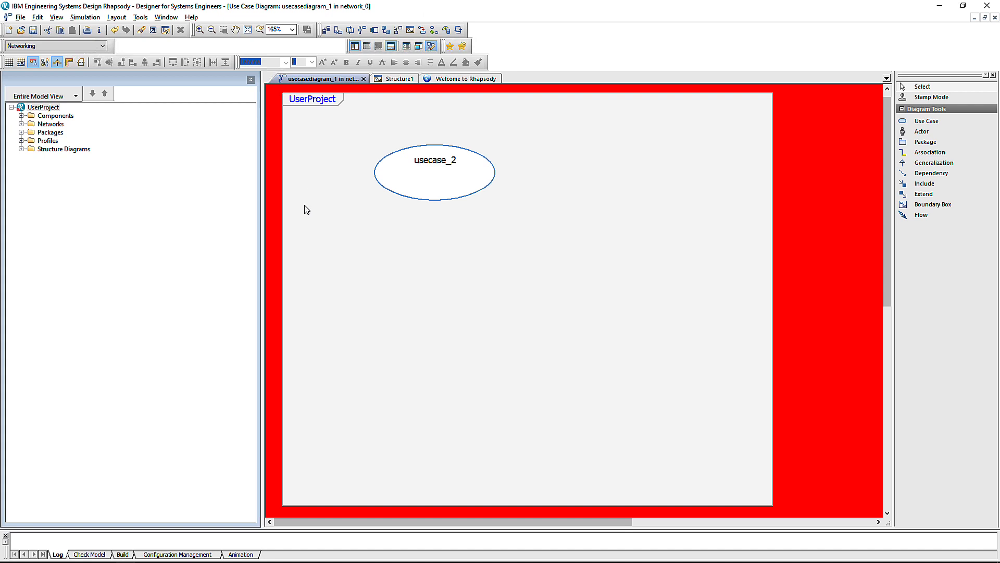
# Close usecasediagram_1 and reopen it from network_0's use case diagrams to refresh its header.
pyautogui.click(363, 79)
pyautogui.doubleClick(91, 158)
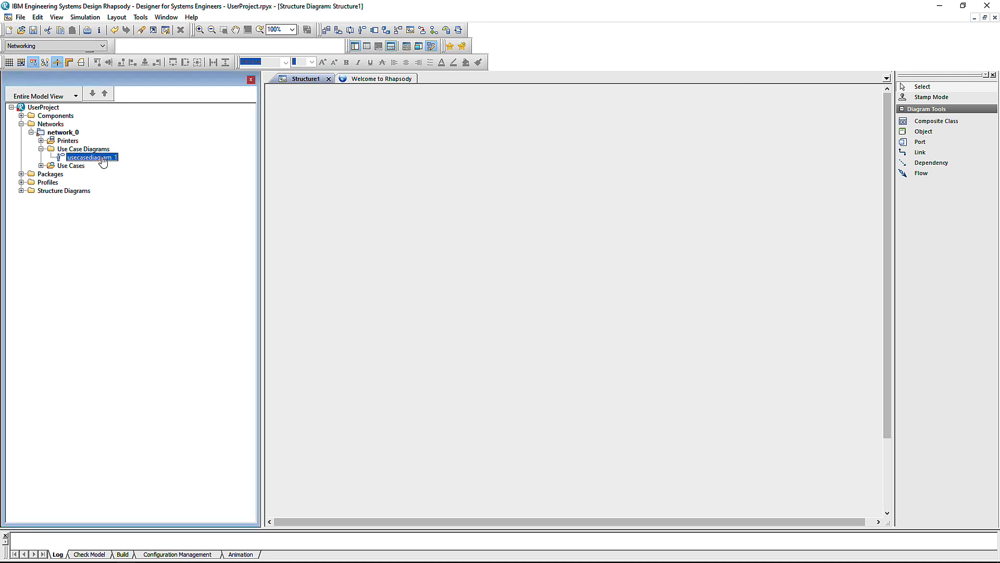